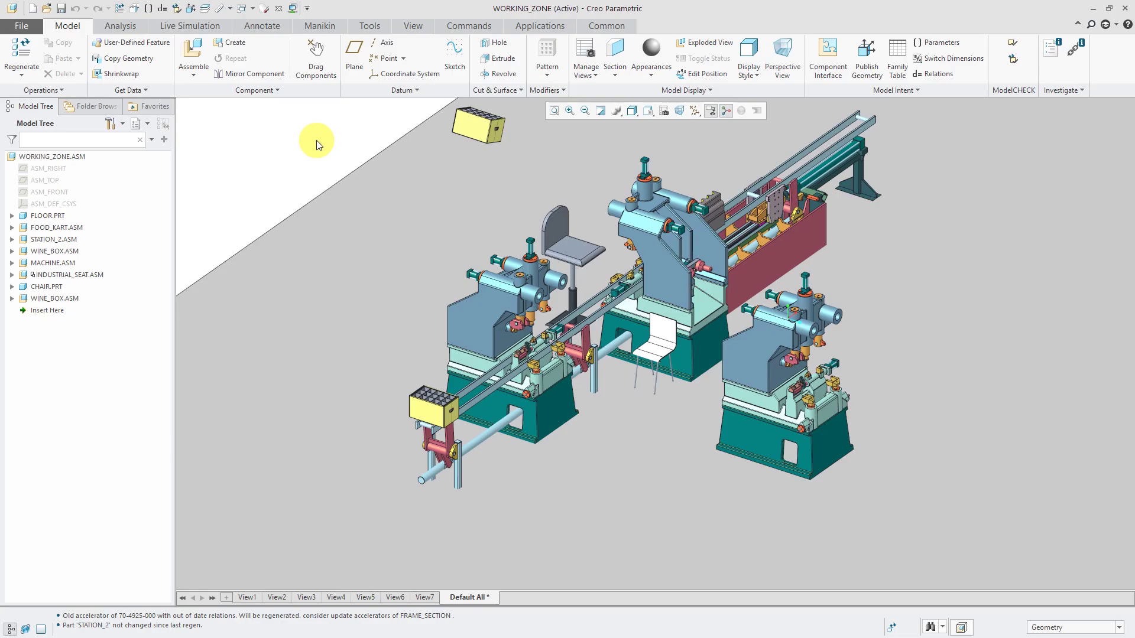
Step: Insert the ptc_manikin.asm manikin in a standing posture on the floor surface, in front of the white chair
{"action": "left_click", "coordinate": [324, 28]}
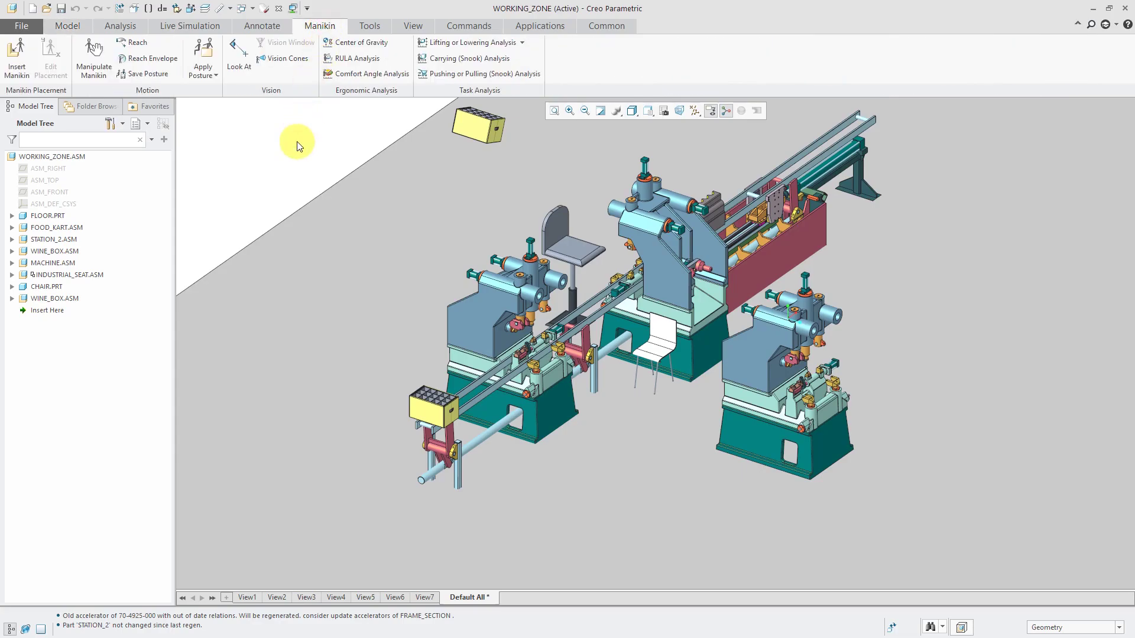
{"action": "left_click", "coordinate": [19, 74]}
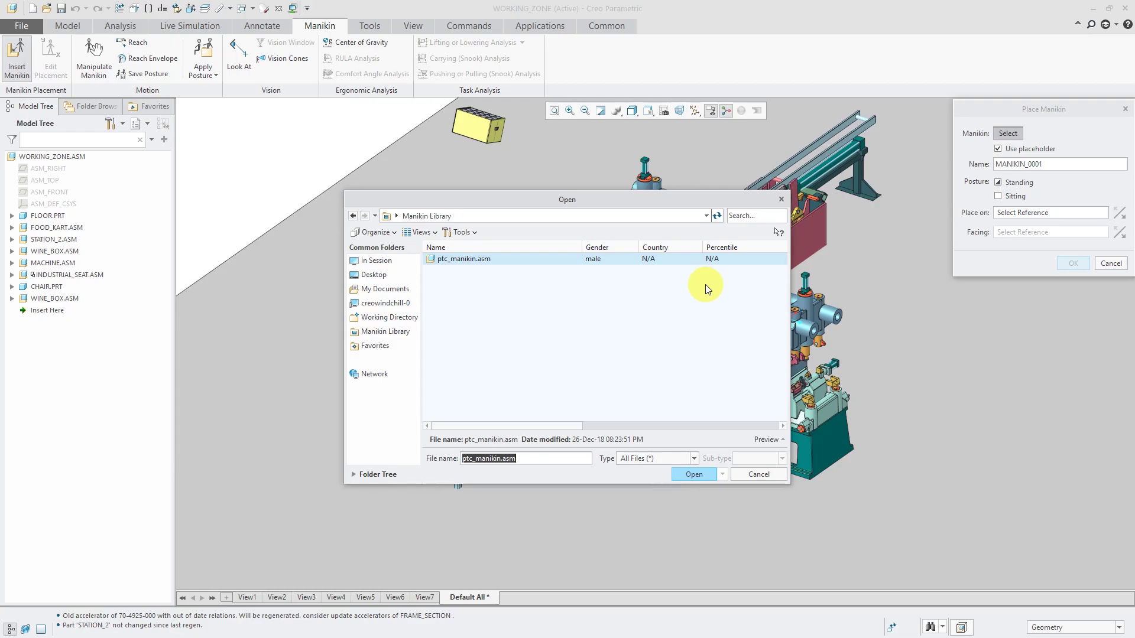
{"action": "left_click", "coordinate": [688, 475]}
{"action": "left_click", "coordinate": [1013, 148]}
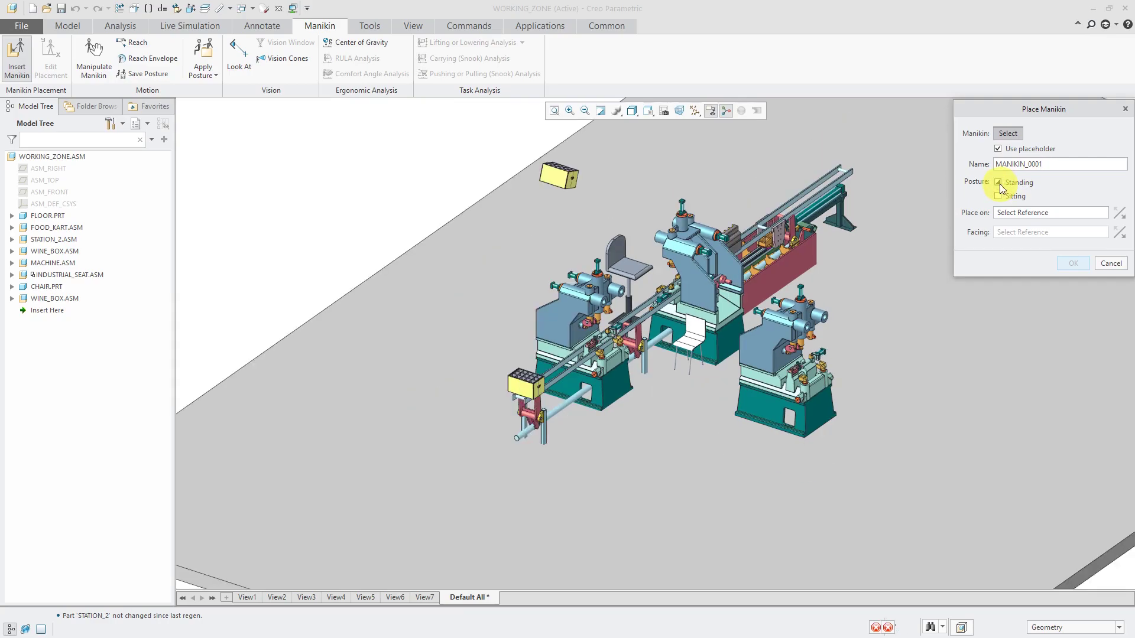
{"action": "left_click", "coordinate": [1028, 214]}
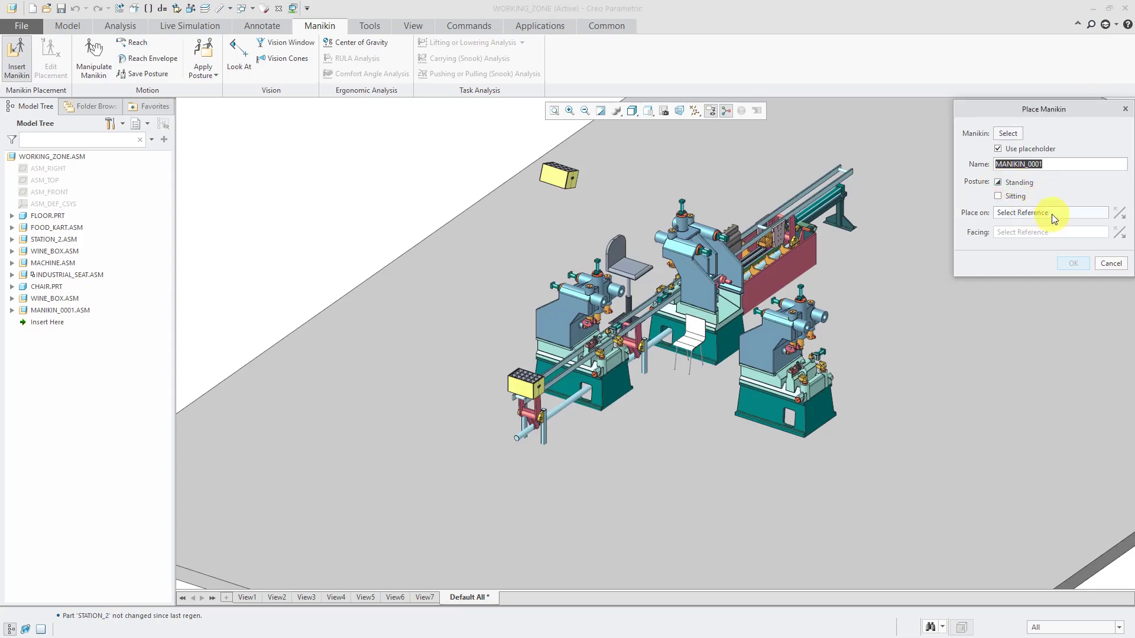
{"action": "left_click", "coordinate": [676, 413]}
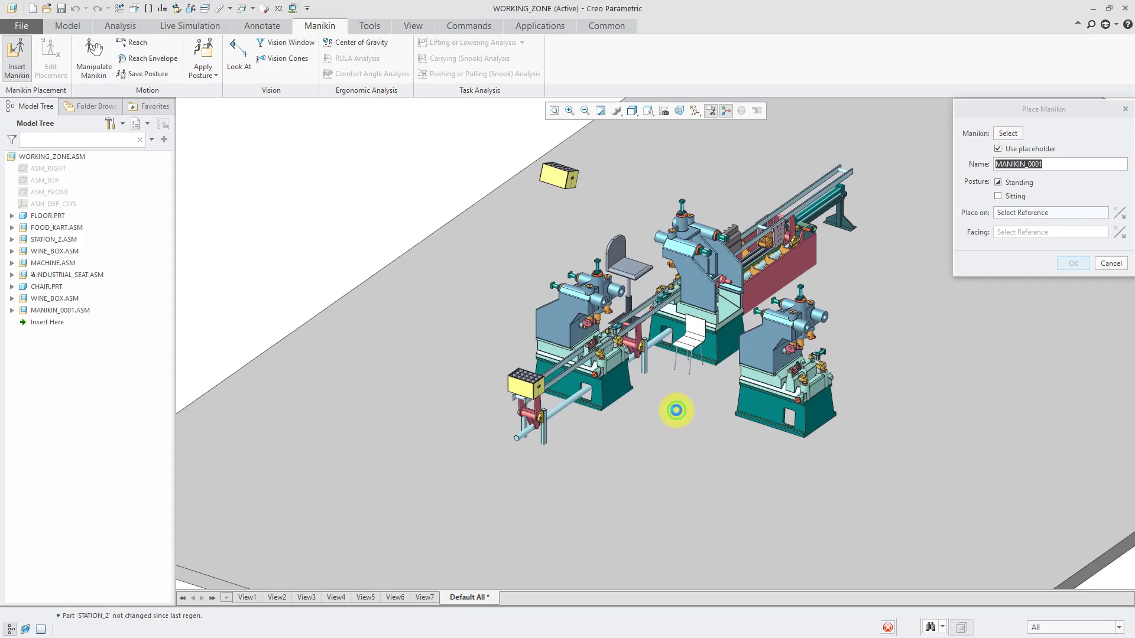
{"action": "left_click", "coordinate": [676, 410]}
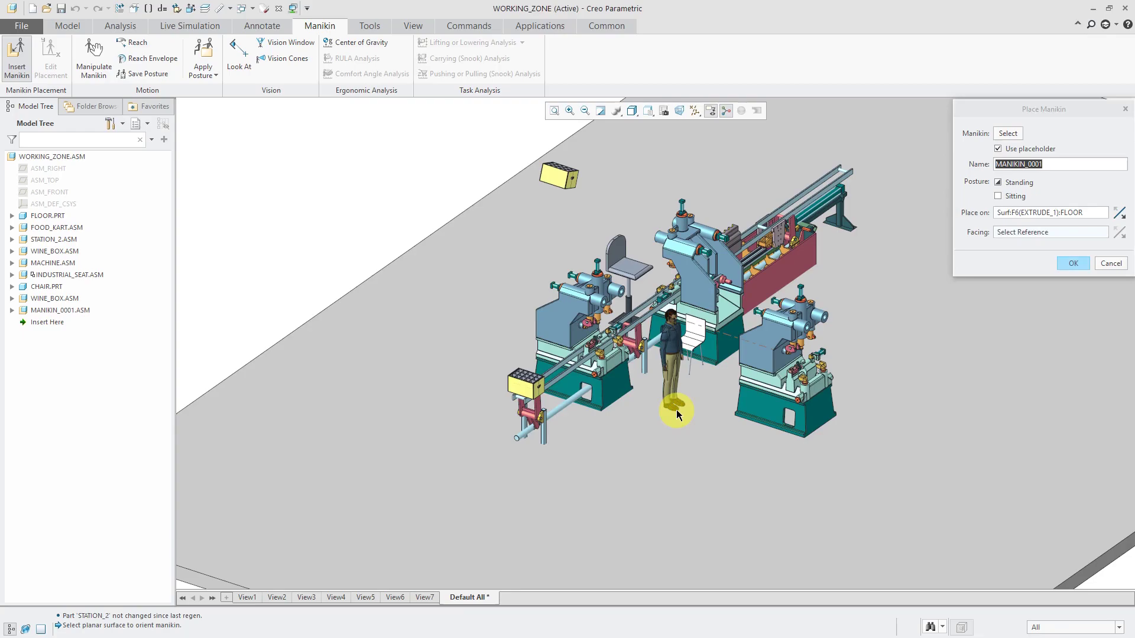
Step: Orient the standing manikin by the flat casting face of the central machine, flip its facing direction and accept the placement
{"action": "scroll", "coordinate": [707, 350], "scroll_direction": "down", "scroll_amount": 6}
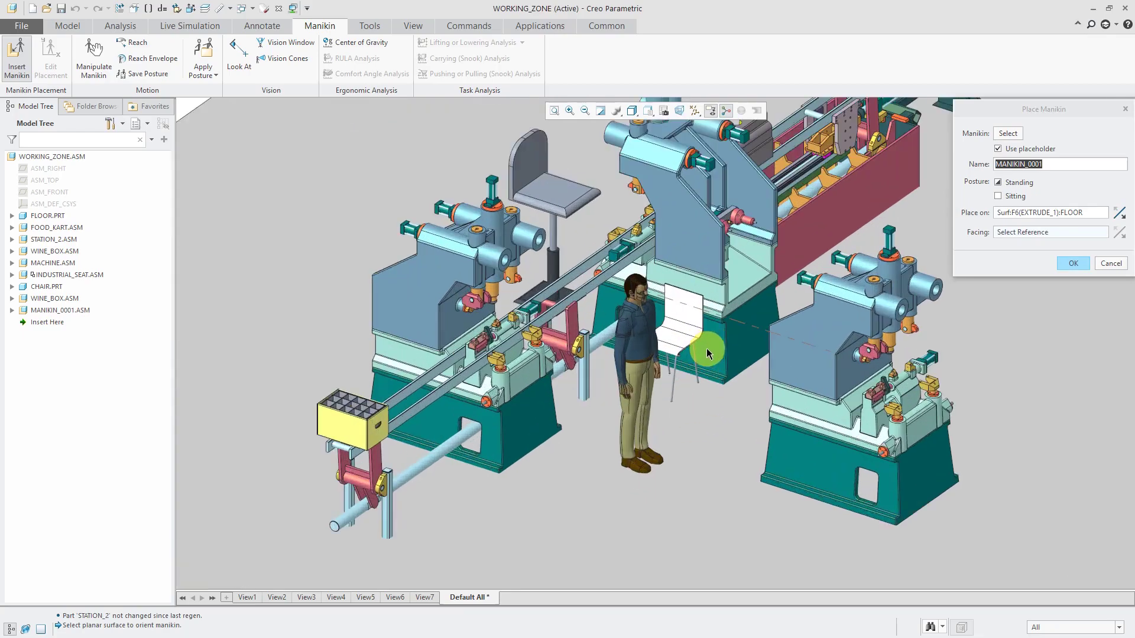
{"action": "scroll", "coordinate": [717, 376], "scroll_direction": "up", "scroll_amount": 5}
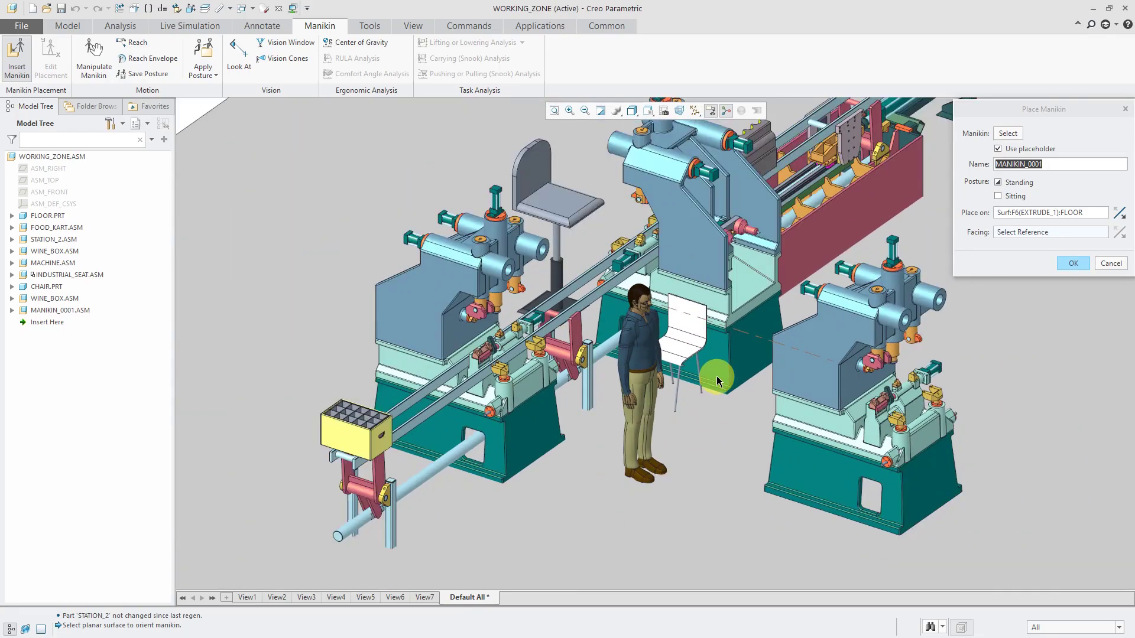
{"action": "left_click", "coordinate": [695, 250]}
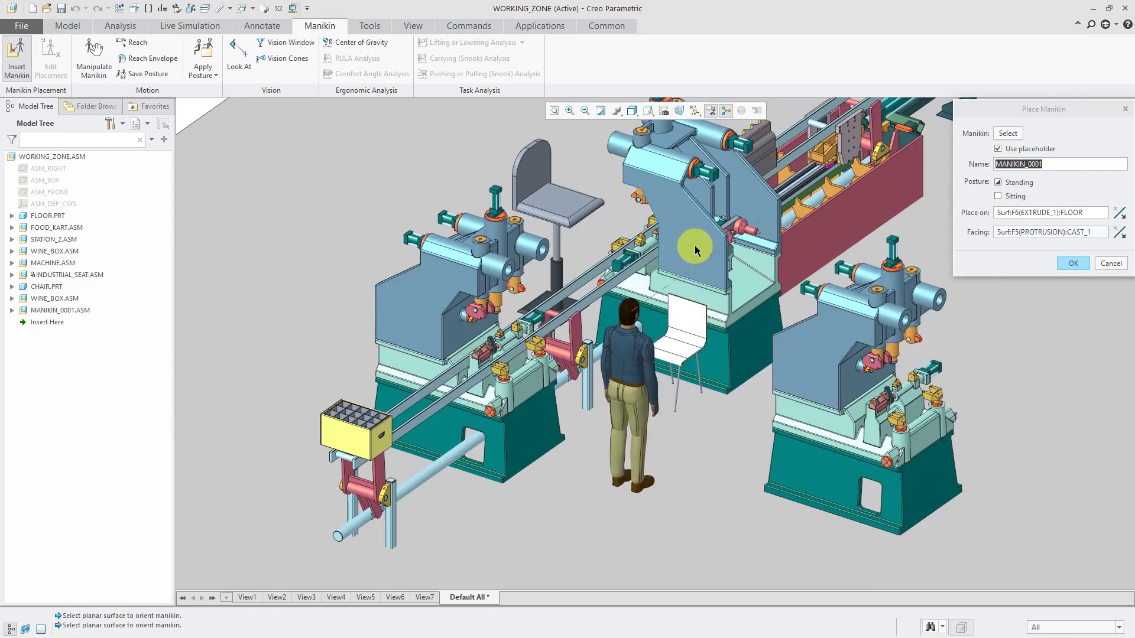
{"action": "left_click", "coordinate": [1120, 232]}
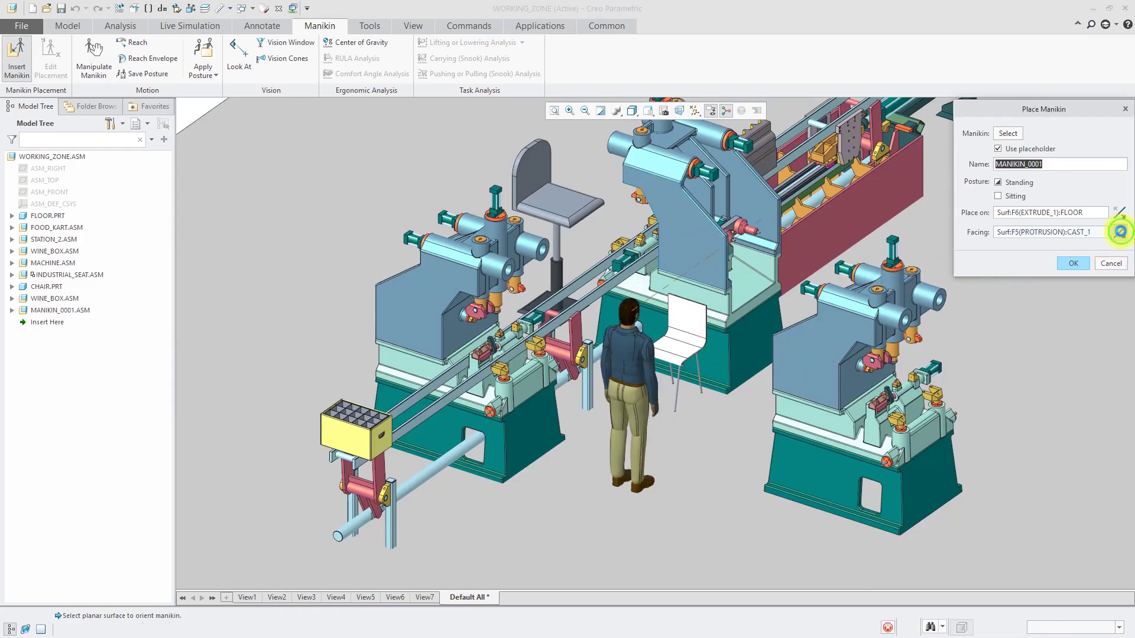
{"action": "left_click", "coordinate": [1074, 265]}
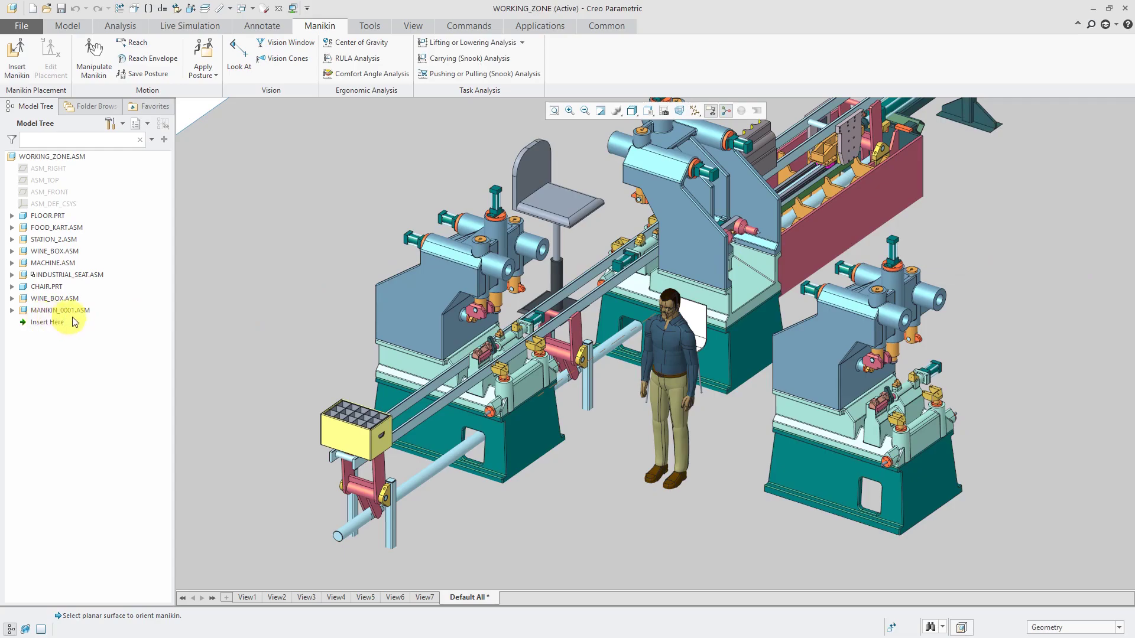
Step: Edit the placement of MANIKIN_0001 and change its posture to Sitting
{"action": "middle_click_drag", "start_coordinate": [674, 408], "coordinate": [684, 413]}
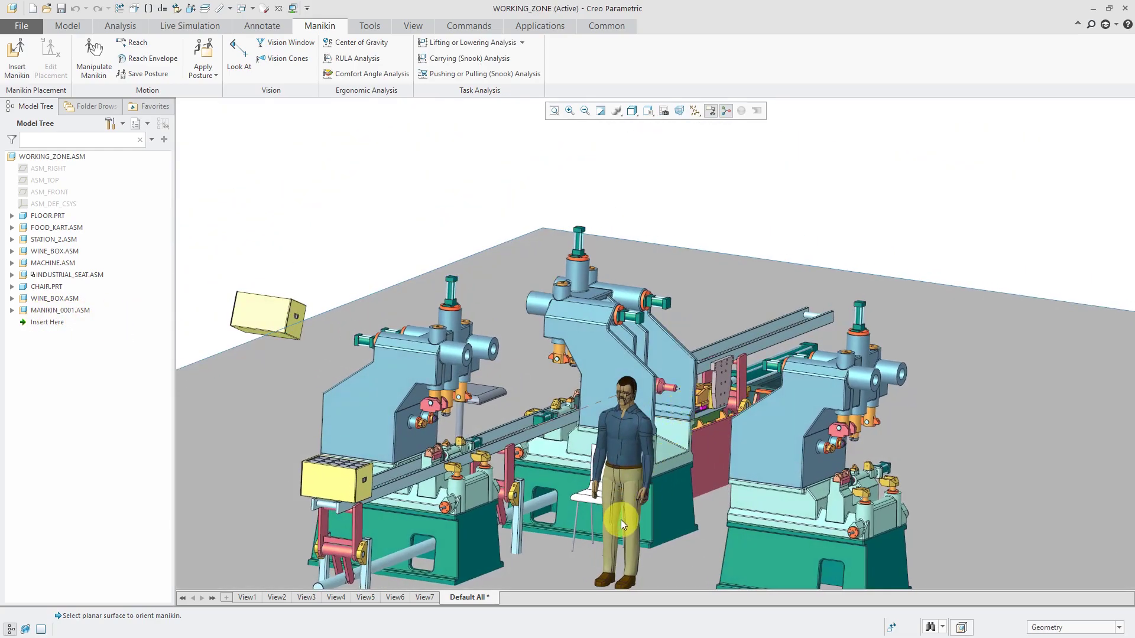
{"action": "scroll", "coordinate": [621, 520], "scroll_direction": "down", "scroll_amount": 6}
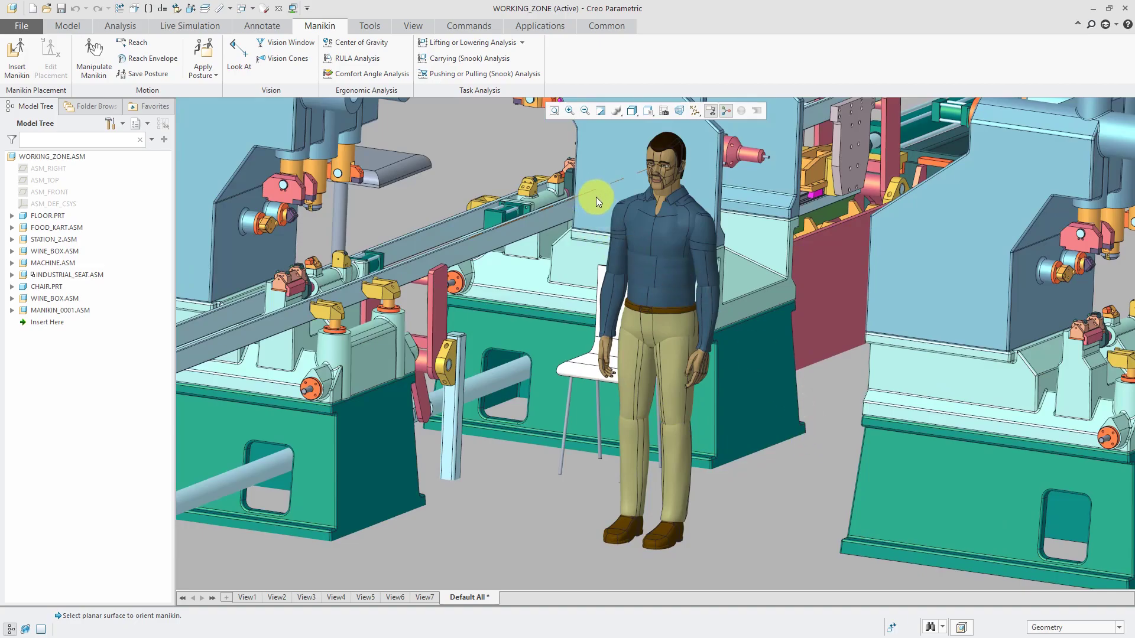
{"action": "mouse_move", "coordinate": [679, 341]}
{"action": "middle_mouse_down"}
{"action": "mouse_move", "coordinate": [646, 335]}
{"action": "mouse_move", "coordinate": [662, 342]}
{"action": "middle_mouse_up"}
{"action": "scroll", "coordinate": [665, 509], "scroll_direction": "down", "scroll_amount": 3}
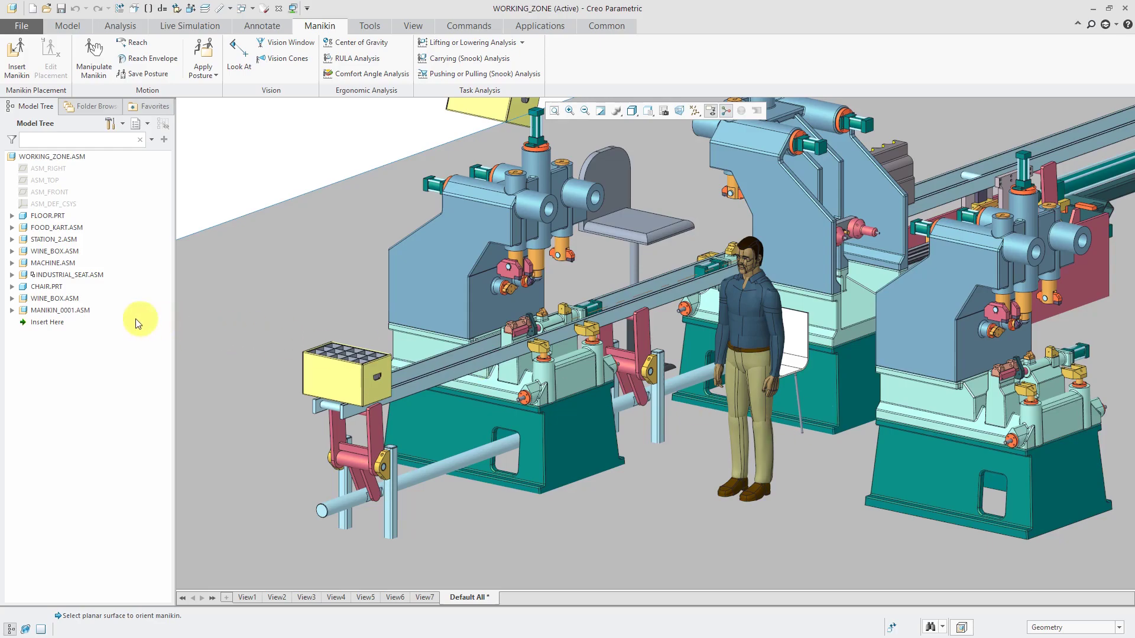
{"action": "left_click", "coordinate": [76, 311]}
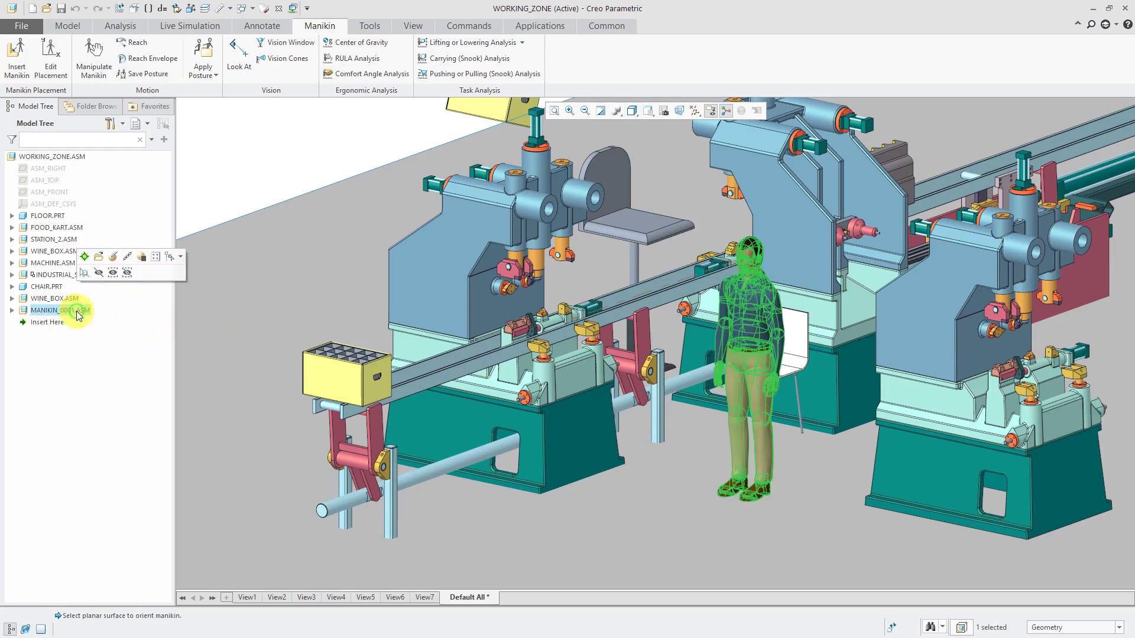
{"action": "left_click", "coordinate": [47, 68]}
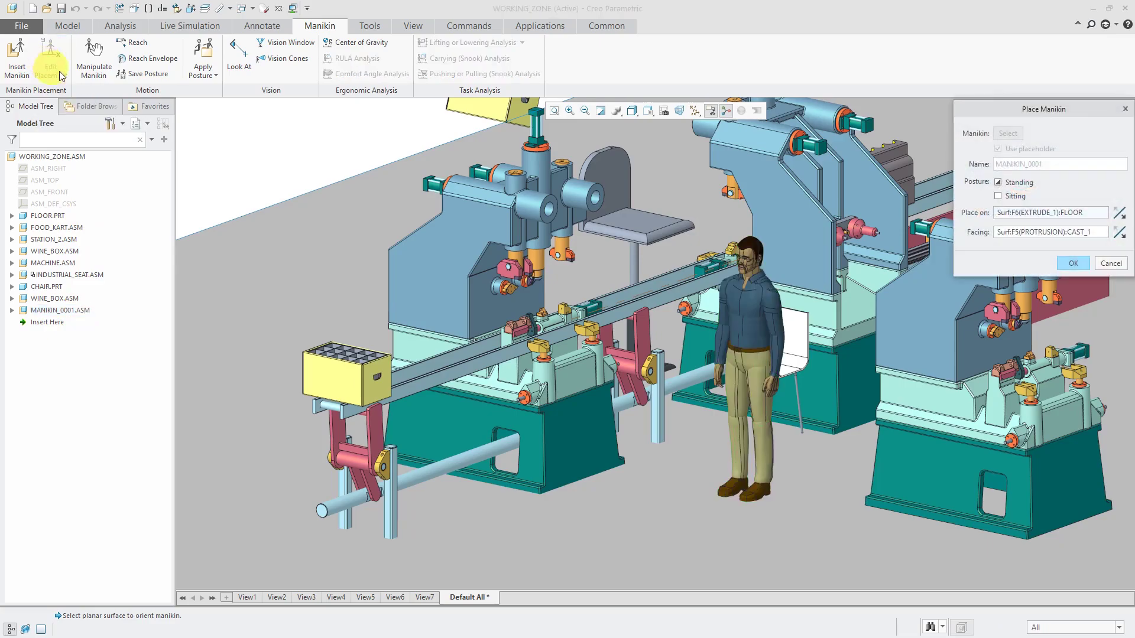
{"action": "left_click", "coordinate": [1015, 214]}
{"action": "left_click", "coordinate": [998, 195]}
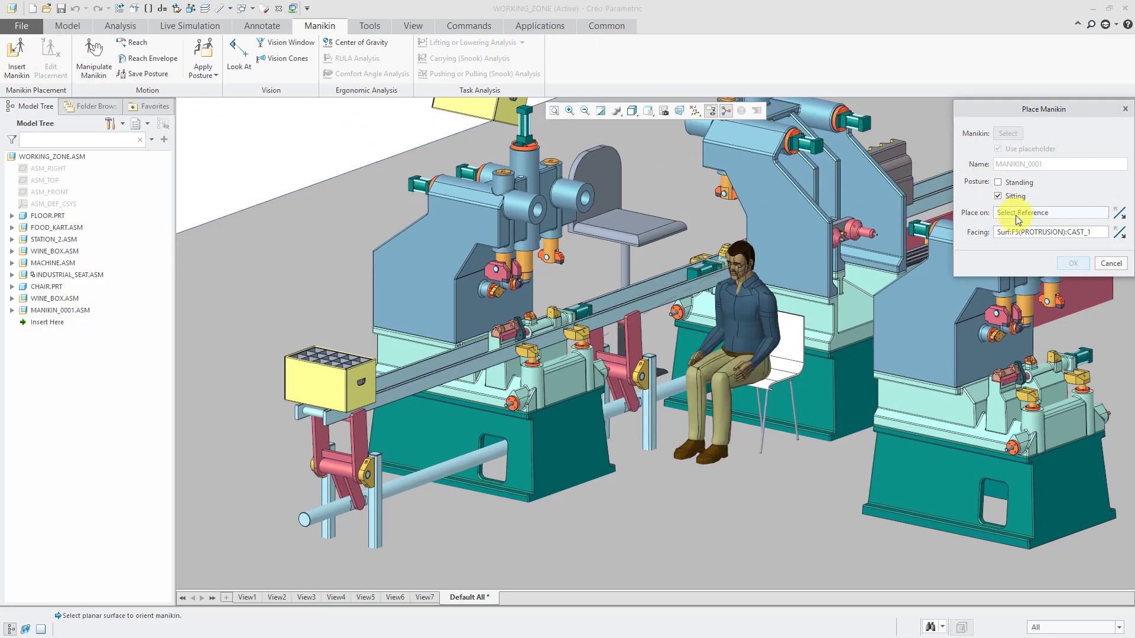
Step: Place the sitting manikin on the seat surface of the white chair and accept the placement
{"action": "scroll", "coordinate": [790, 373], "scroll_direction": "down", "scroll_amount": 4}
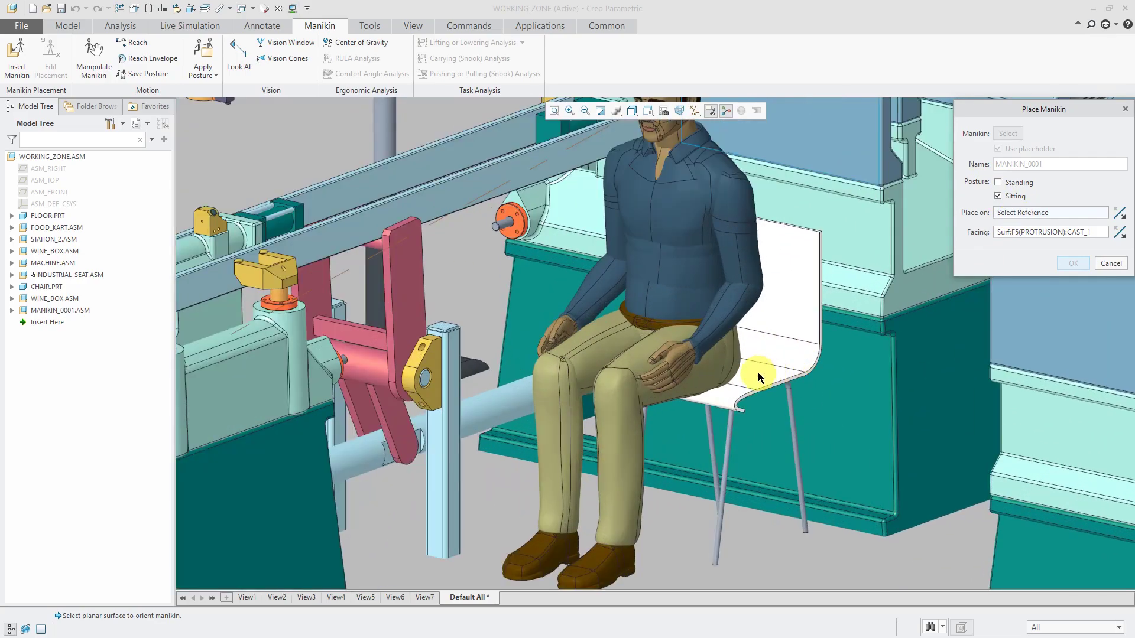
{"action": "left_click", "coordinate": [758, 373]}
{"action": "scroll", "coordinate": [759, 374], "scroll_direction": "up", "scroll_amount": 5}
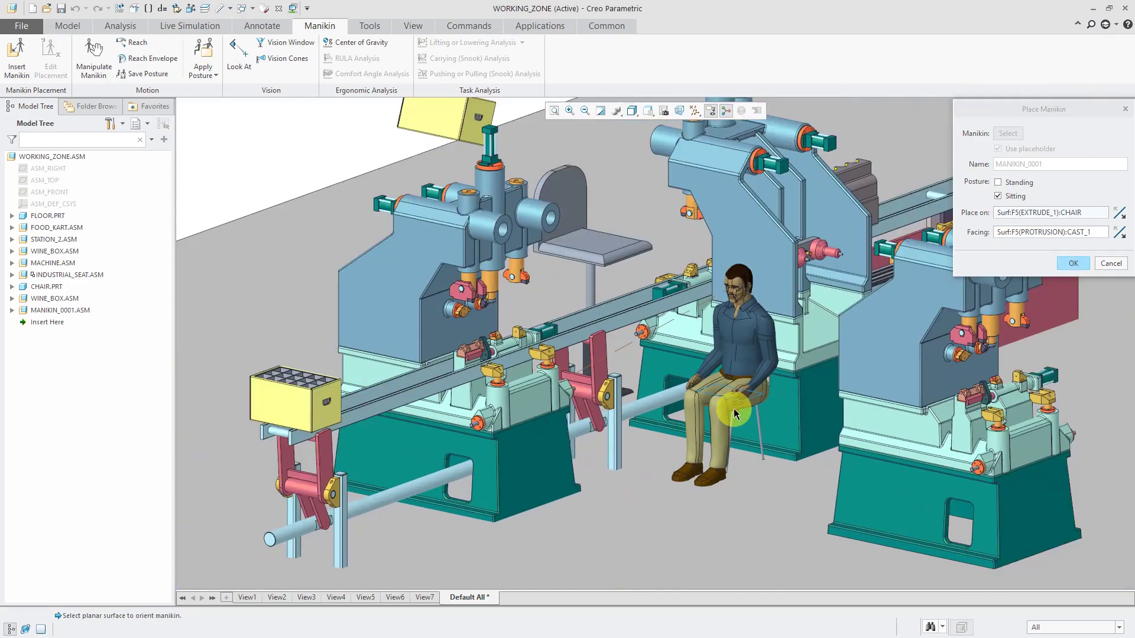
{"action": "mouse_move", "coordinate": [733, 409]}
{"action": "middle_mouse_down"}
{"action": "mouse_move", "coordinate": [791, 408]}
{"action": "mouse_move", "coordinate": [754, 412]}
{"action": "middle_mouse_up"}
{"action": "left_click", "coordinate": [1073, 262]}
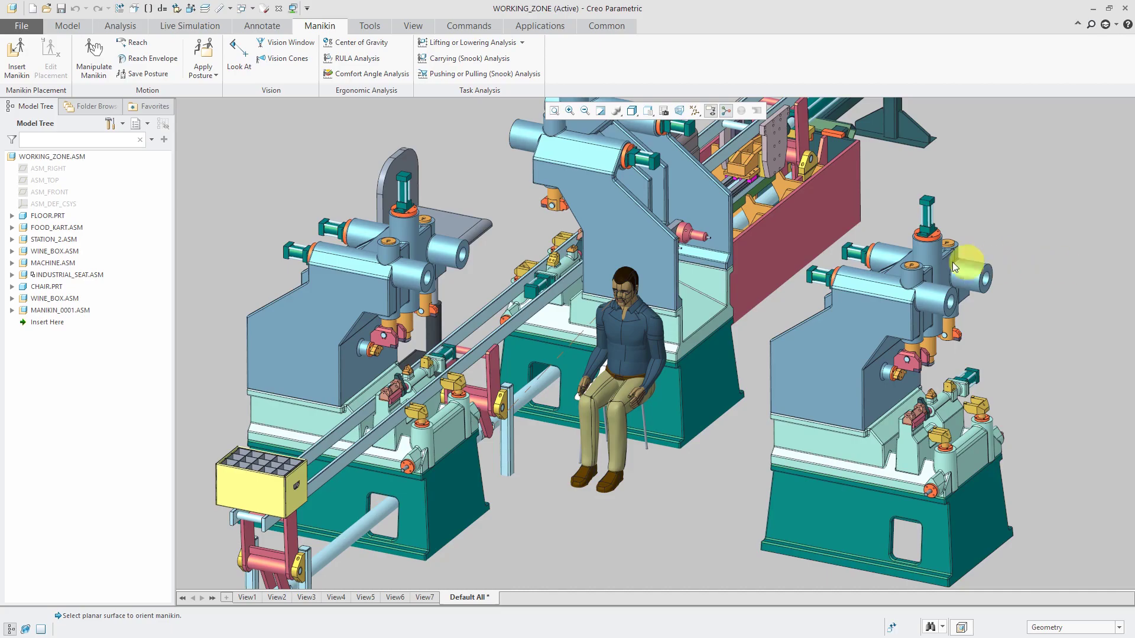
Step: Apply a cross-legged sitting posture from the macro posture library to MANIKIN_0001
{"action": "left_click", "coordinate": [66, 311]}
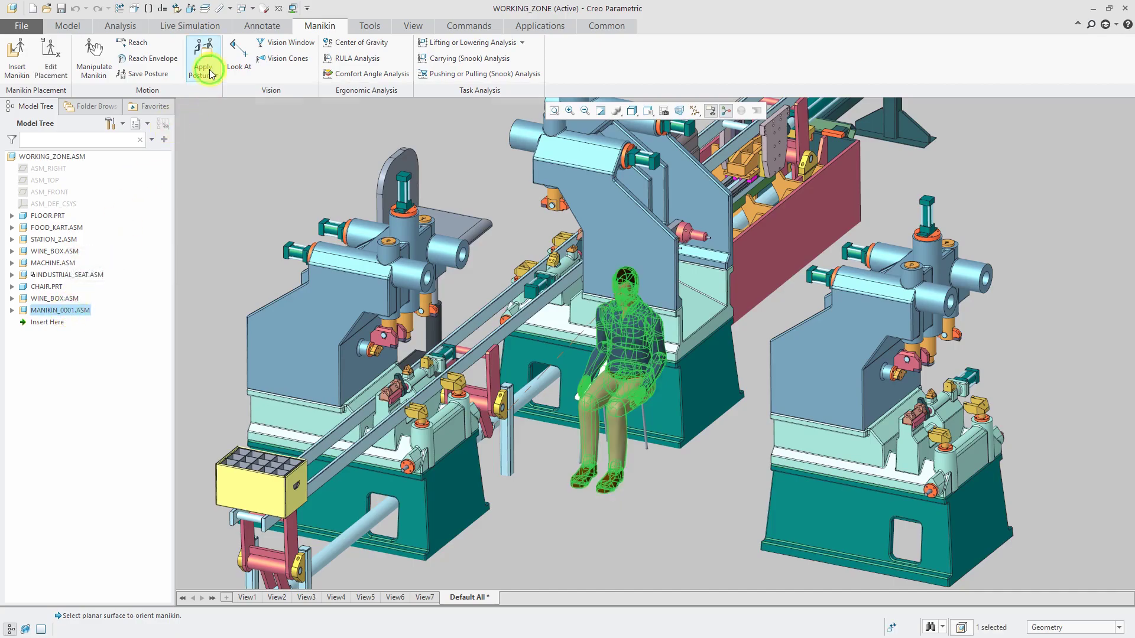
{"action": "left_click", "coordinate": [210, 74]}
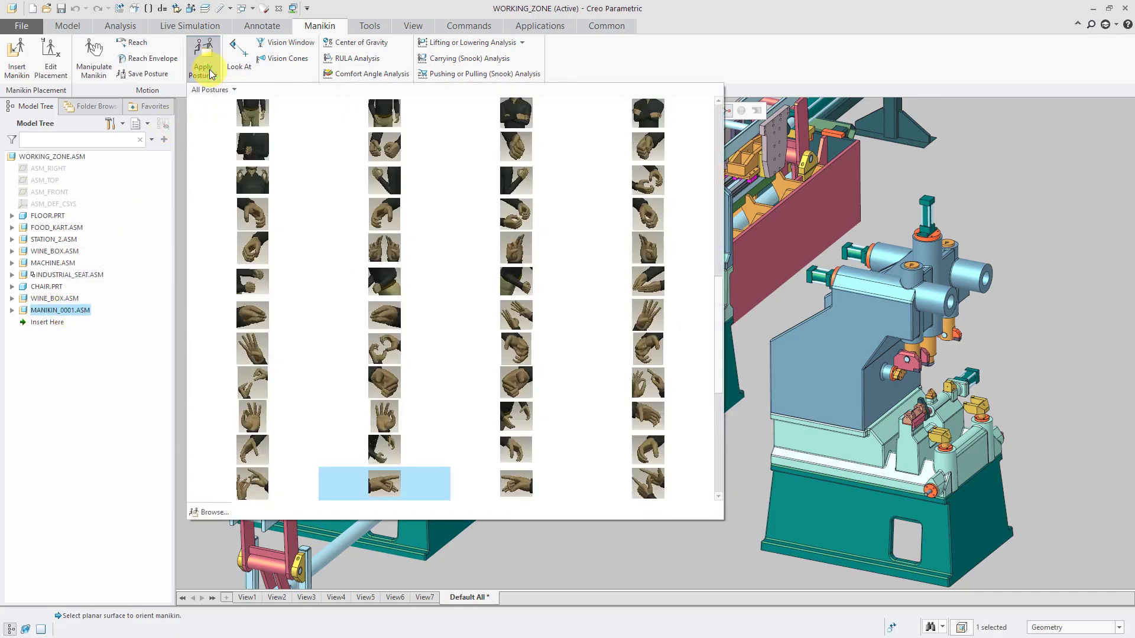
{"action": "left_click_drag", "start_coordinate": [719, 315], "coordinate": [720, 177]}
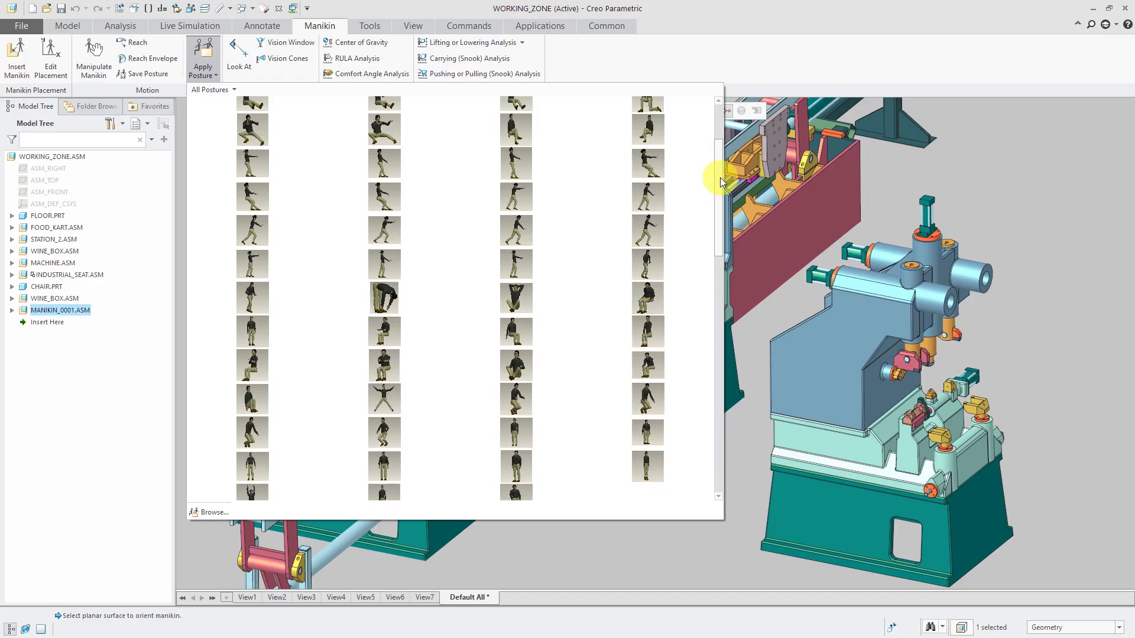
{"action": "mouse_move", "coordinate": [722, 193]}
{"action": "left_mouse_down"}
{"action": "mouse_move", "coordinate": [717, 210]}
{"action": "mouse_move", "coordinate": [718, 201]}
{"action": "left_mouse_up"}
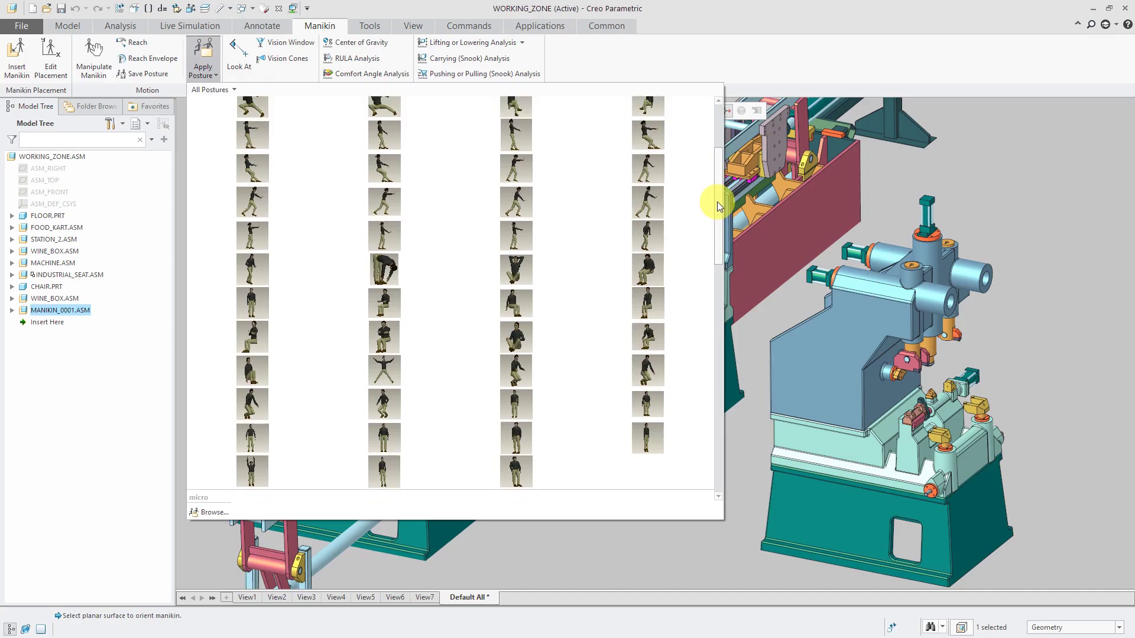
{"action": "scroll", "coordinate": [716, 198], "scroll_direction": "up", "scroll_amount": 5}
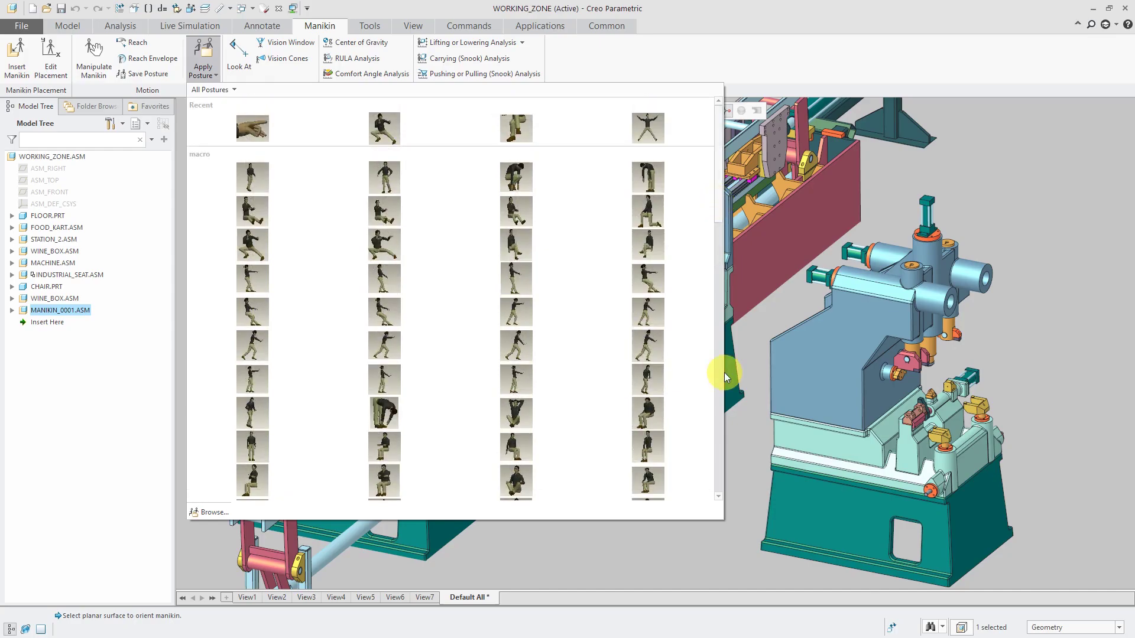
{"action": "left_click", "coordinate": [513, 248]}
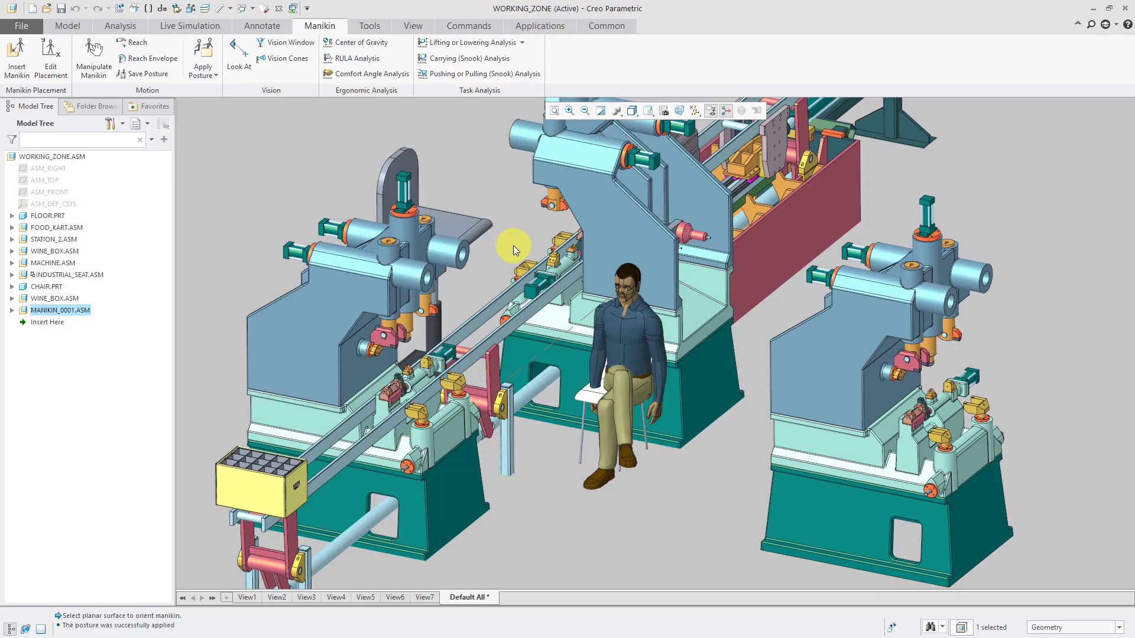
Step: Swing the seated manikin's right arm outward, away from the chair, using 2D Body drag
{"action": "scroll", "coordinate": [584, 408], "scroll_direction": "up", "scroll_amount": 5}
{"action": "scroll", "coordinate": [600, 339], "scroll_direction": "down", "scroll_amount": 5}
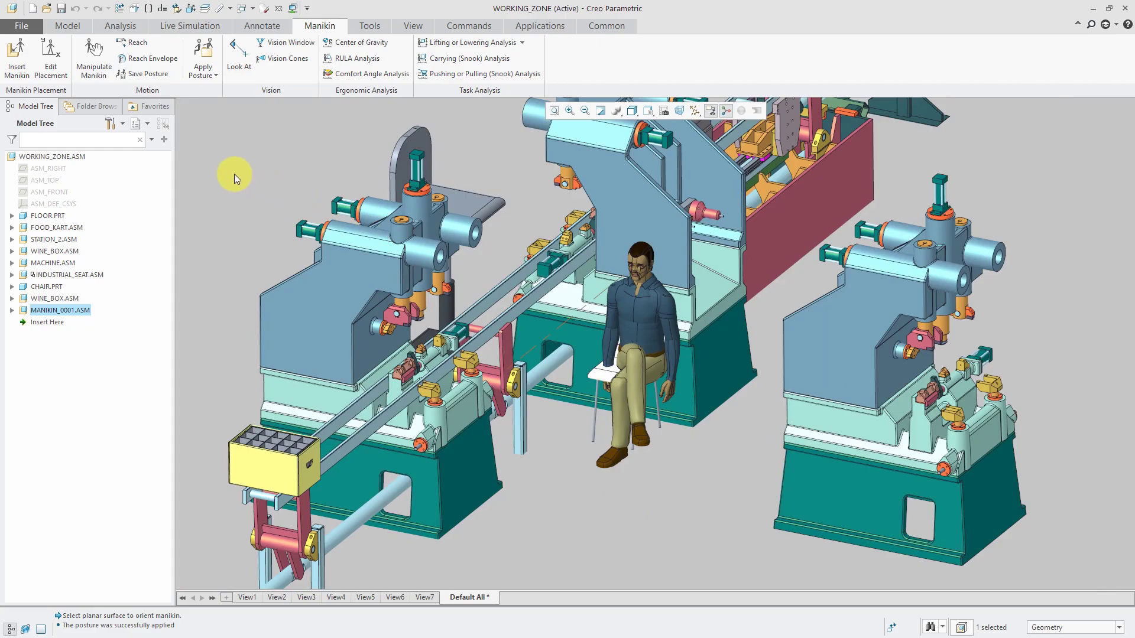
{"action": "left_click", "coordinate": [98, 70]}
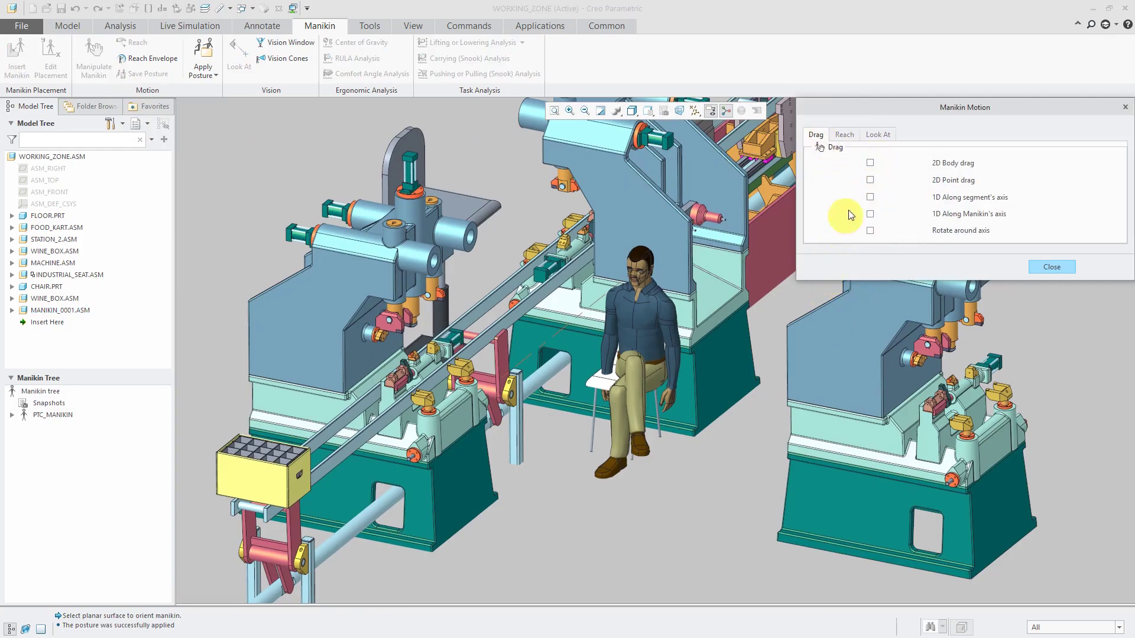
{"action": "left_click", "coordinate": [869, 162]}
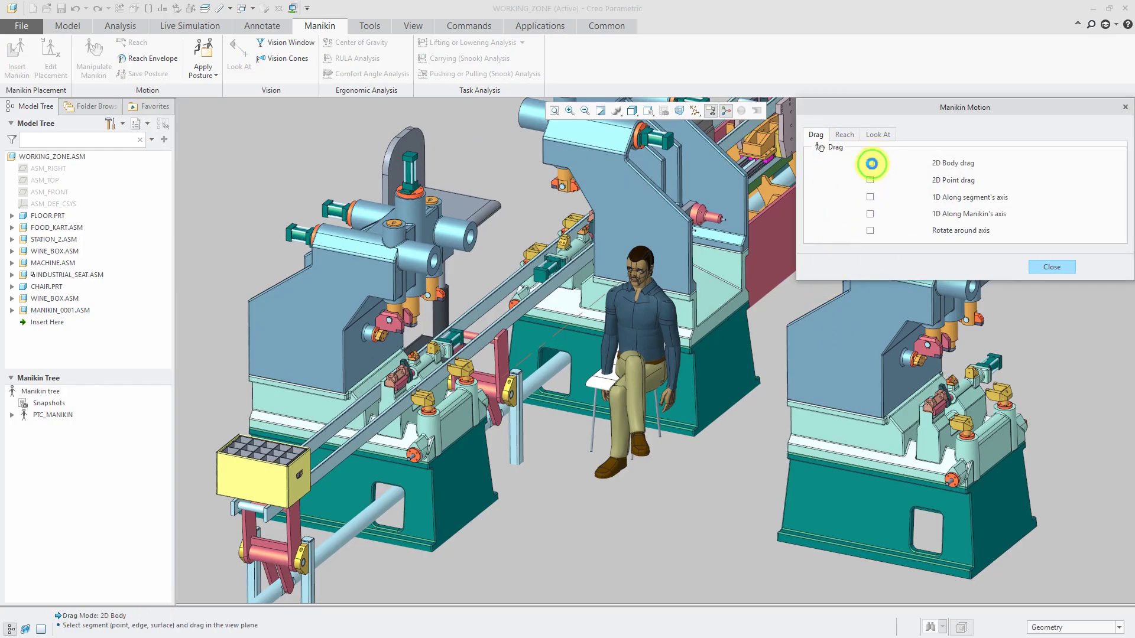
{"action": "left_click", "coordinate": [609, 361]}
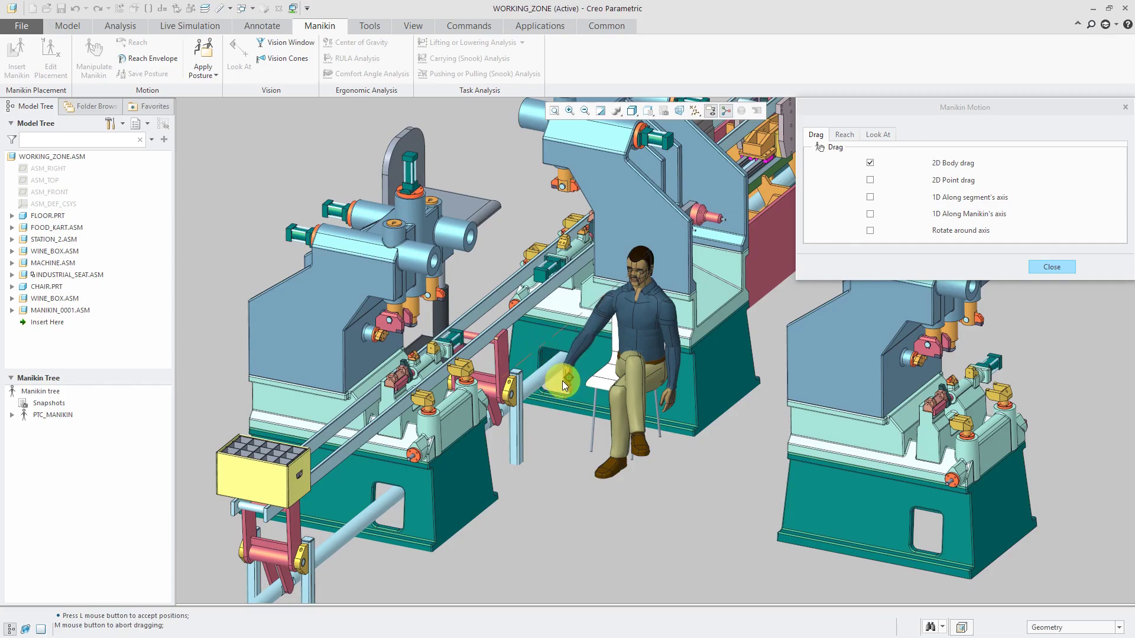
{"action": "left_click", "coordinate": [562, 381]}
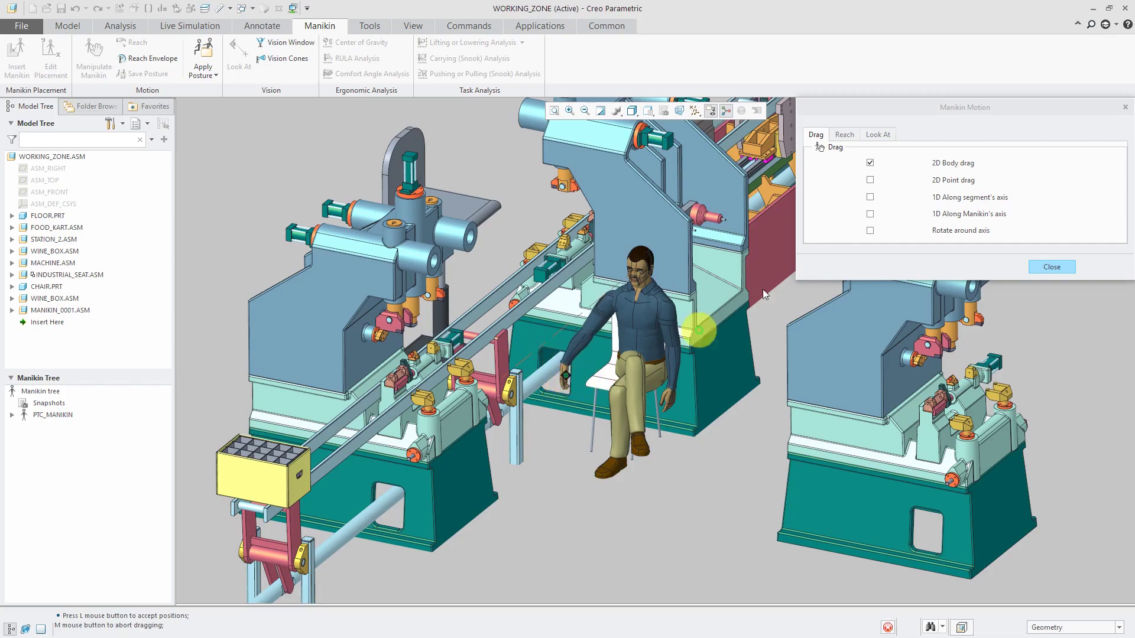
Step: Make the manikin look at a point on the red conveyor support bracket with Look At, and finish the manikin motion
{"action": "left_click", "coordinate": [845, 135]}
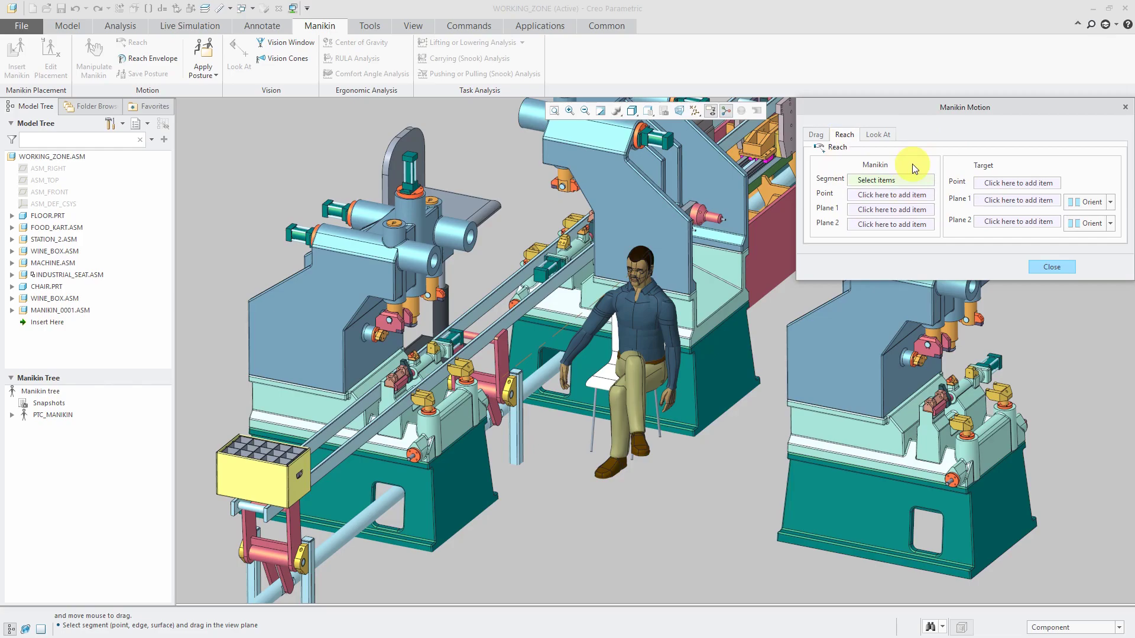
{"action": "left_click", "coordinate": [880, 135]}
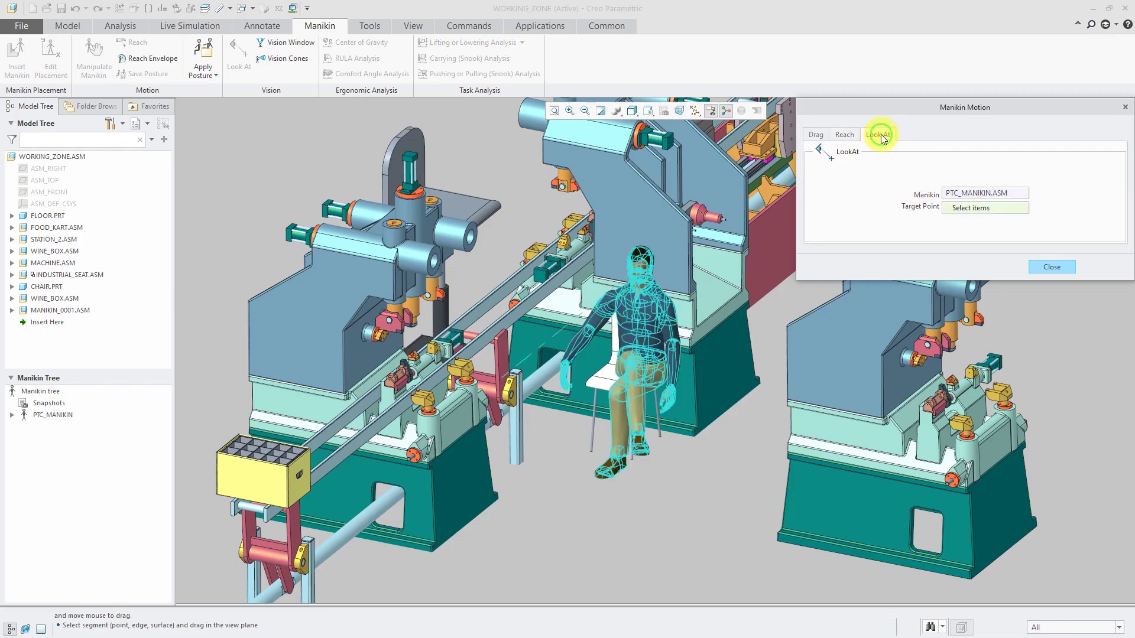
{"action": "left_click", "coordinate": [482, 349]}
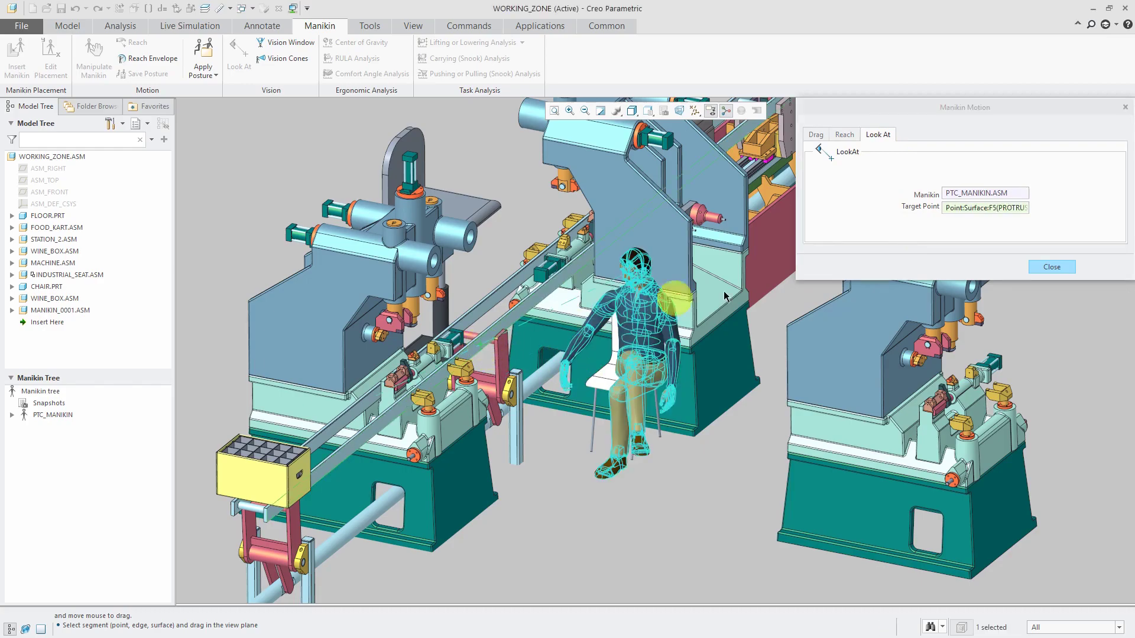
{"action": "left_click", "coordinate": [1052, 266]}
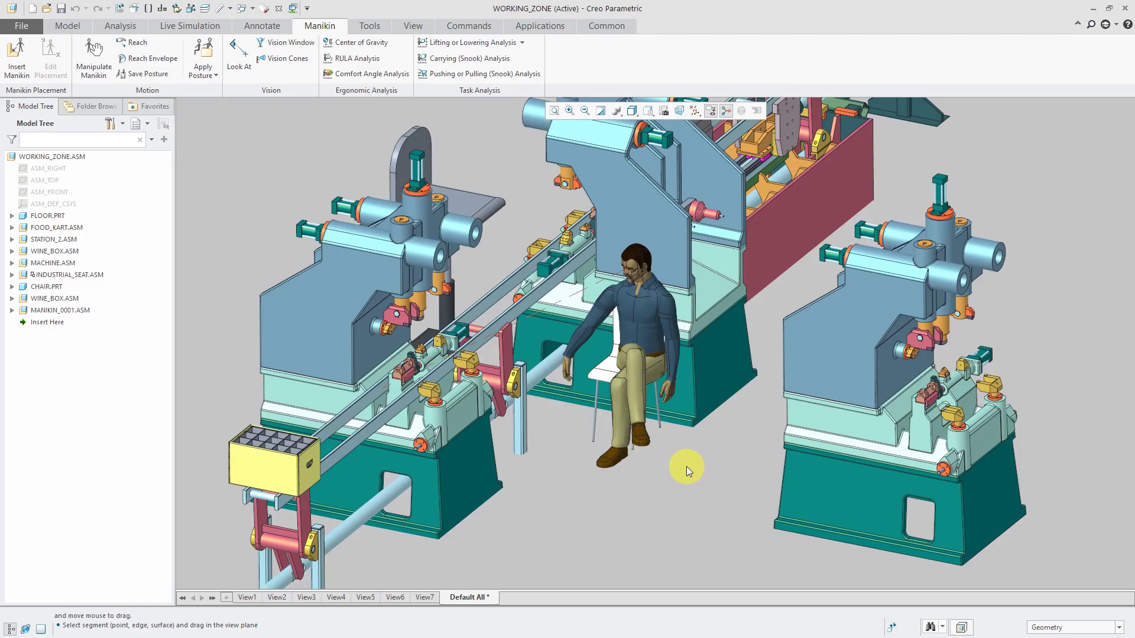
Step: Inspect the seated manikin's field of view in a vision window, toggle its reach envelope on and off, and close the vision window
{"action": "left_click", "coordinate": [290, 47]}
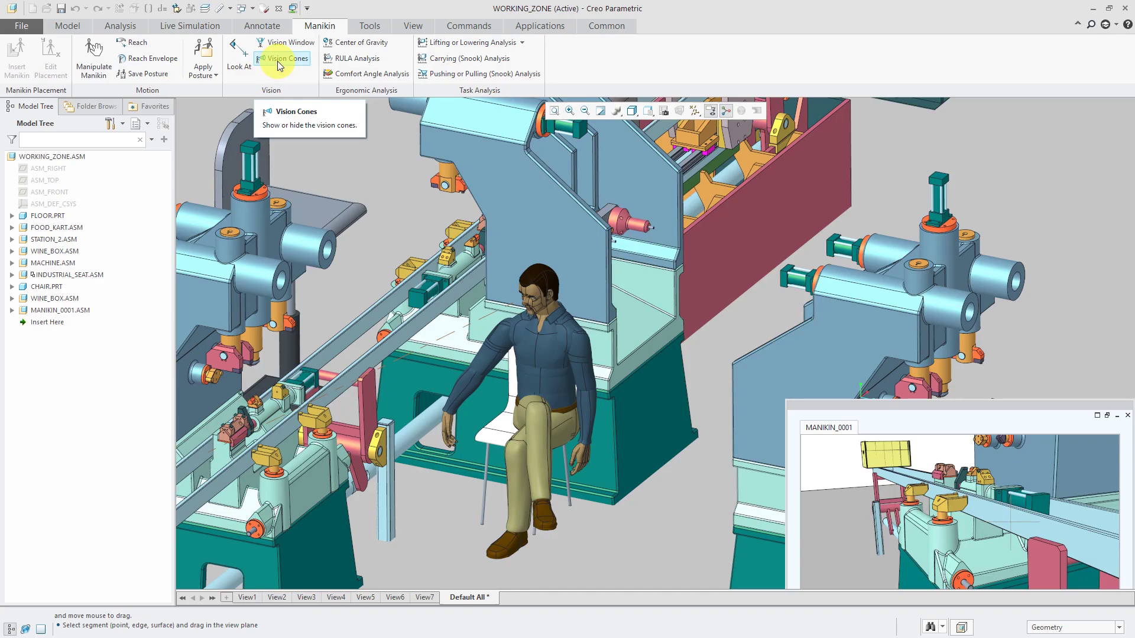
{"action": "left_click", "coordinate": [143, 59]}
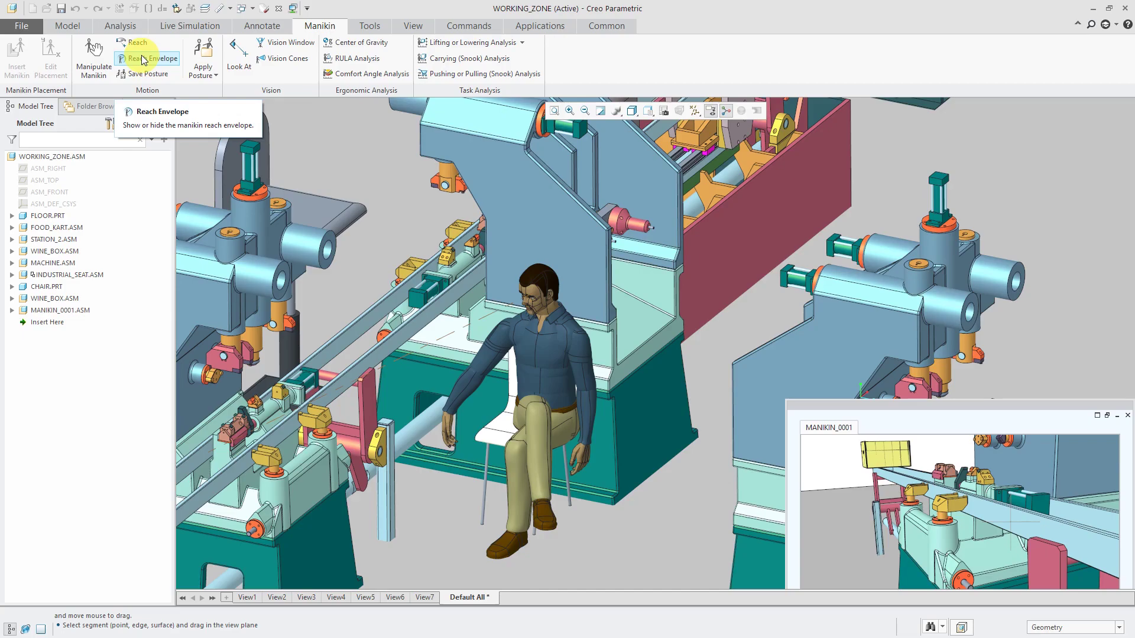
{"action": "left_click", "coordinate": [143, 59]}
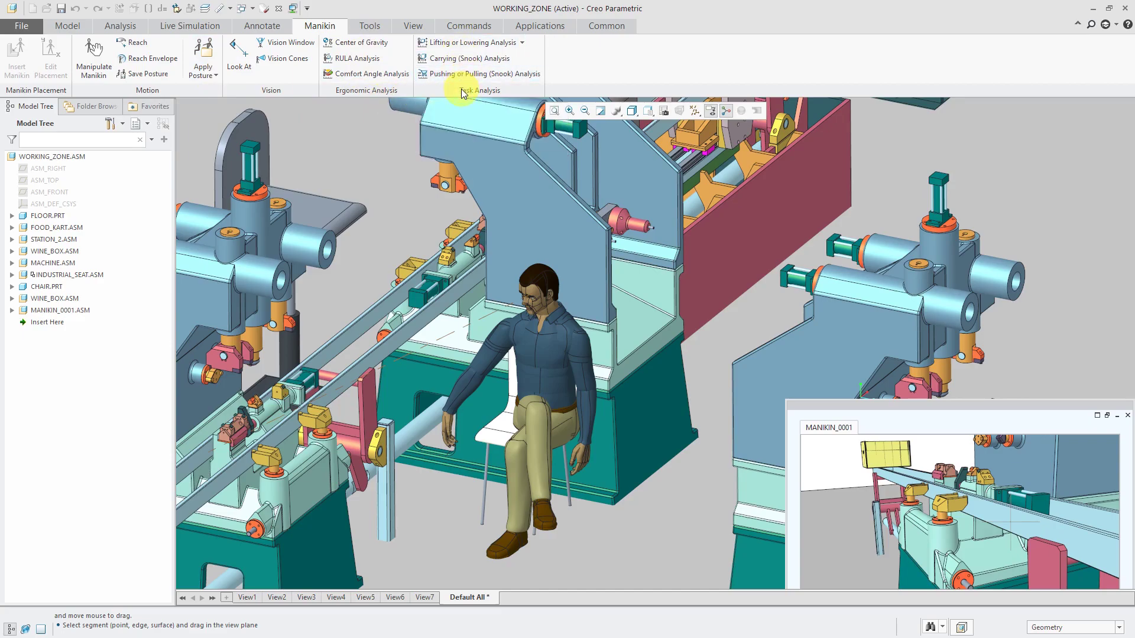
{"action": "left_click", "coordinate": [1128, 416]}
Step: Insert ptc_manikin.asm as MANIKIN_0002, standing on the floor surface in front of the seated manikin and oriented by the floor's front side face
{"action": "scroll", "coordinate": [744, 183], "scroll_direction": "down", "scroll_amount": 5}
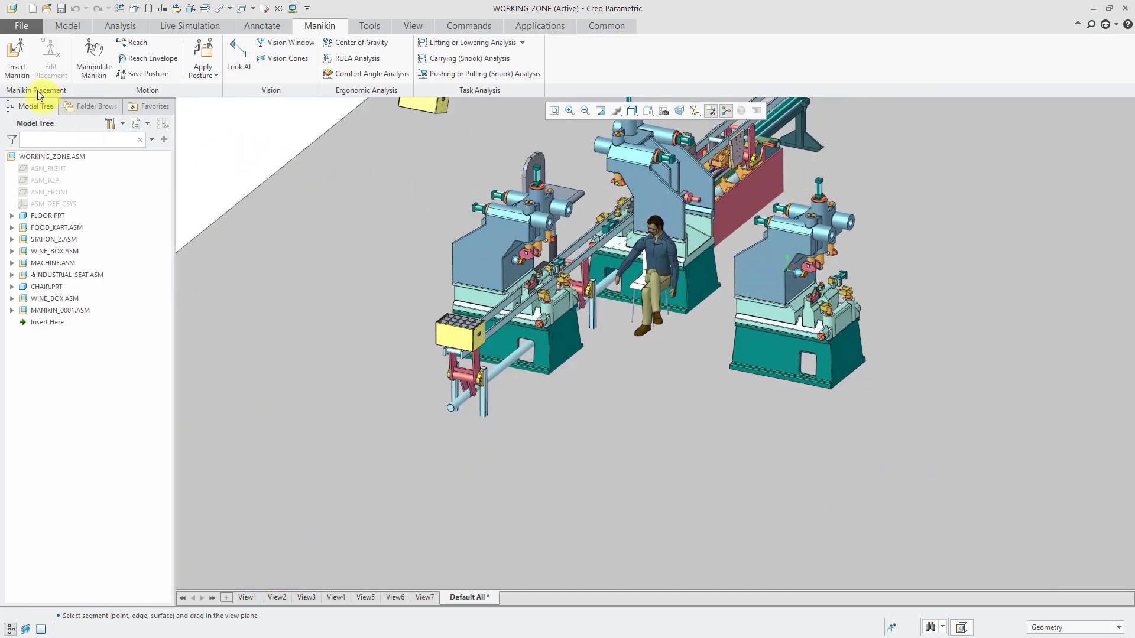
{"action": "left_click", "coordinate": [20, 71]}
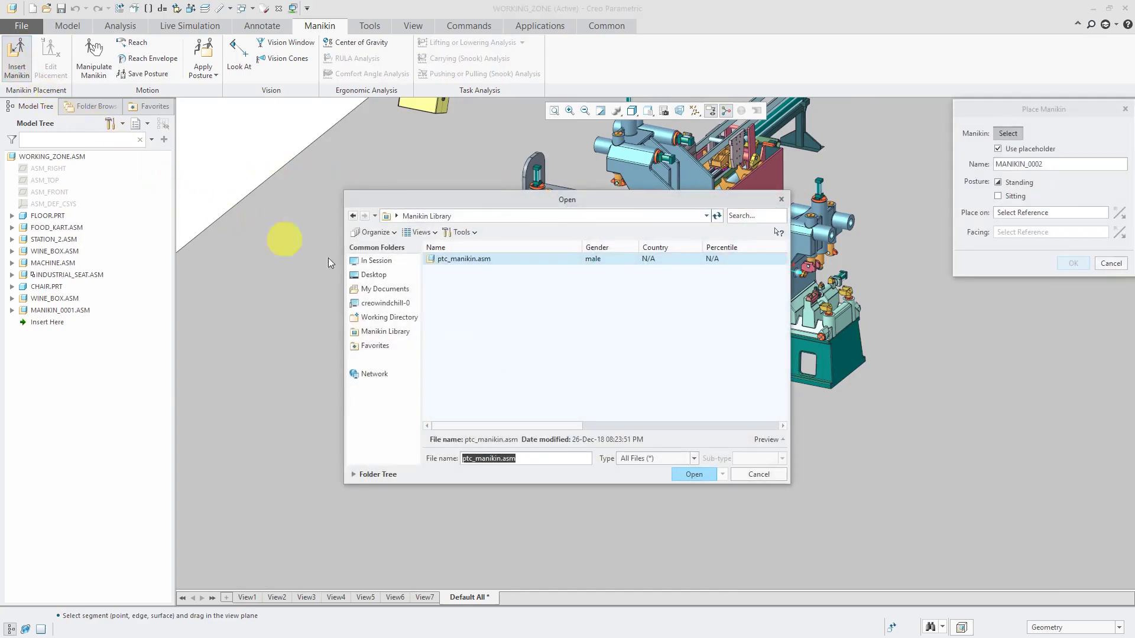
{"action": "left_click", "coordinate": [692, 474]}
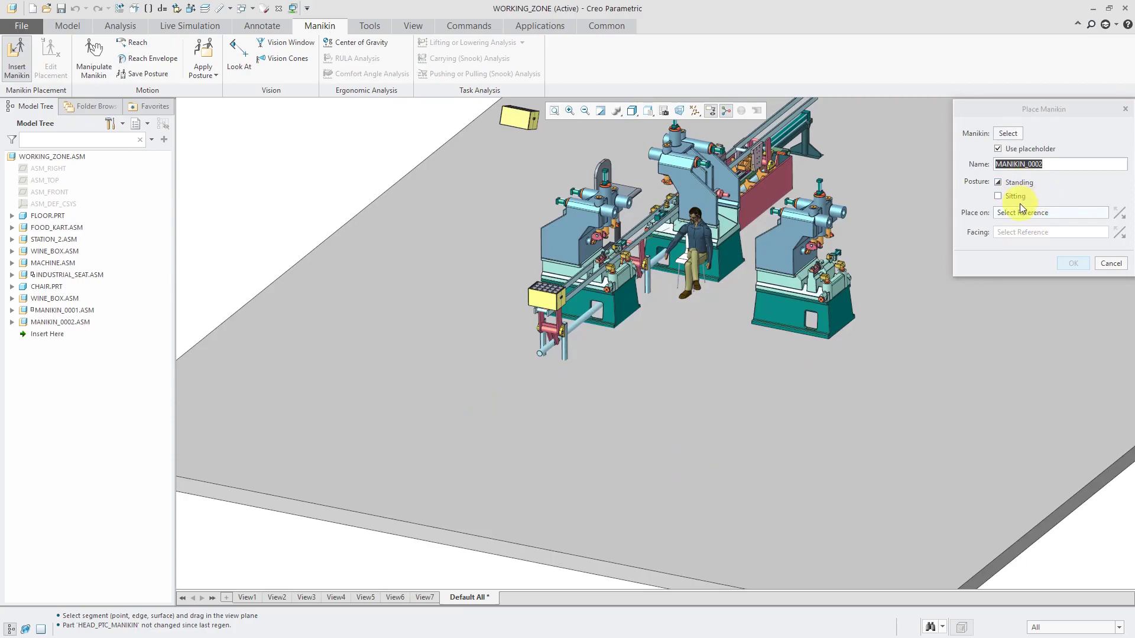
{"action": "left_click", "coordinate": [696, 354]}
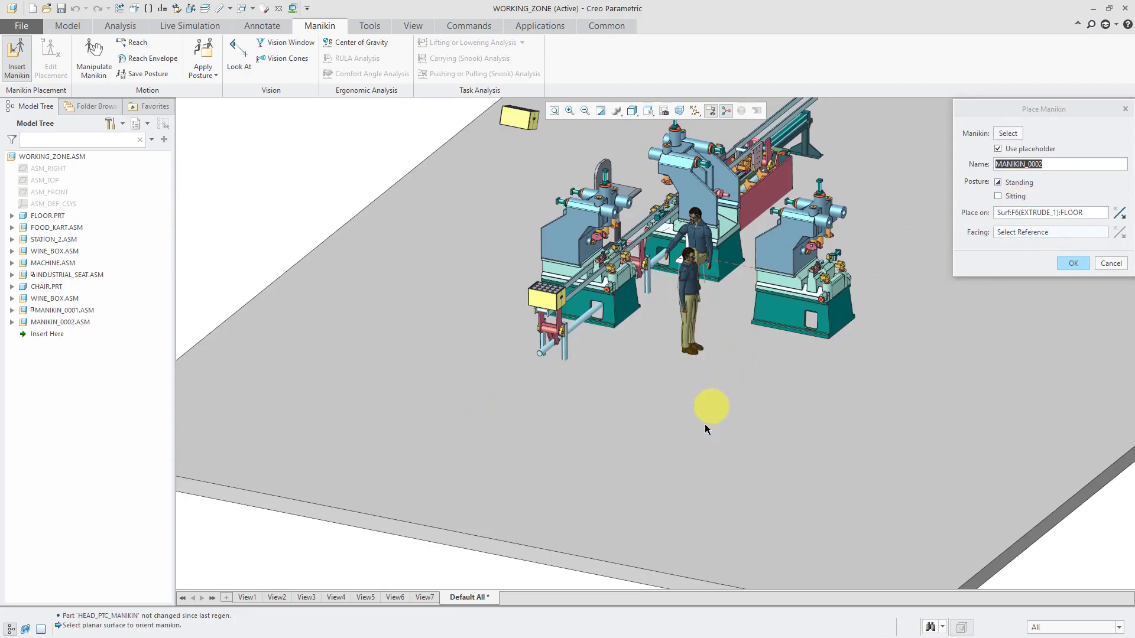
{"action": "left_click", "coordinate": [528, 553]}
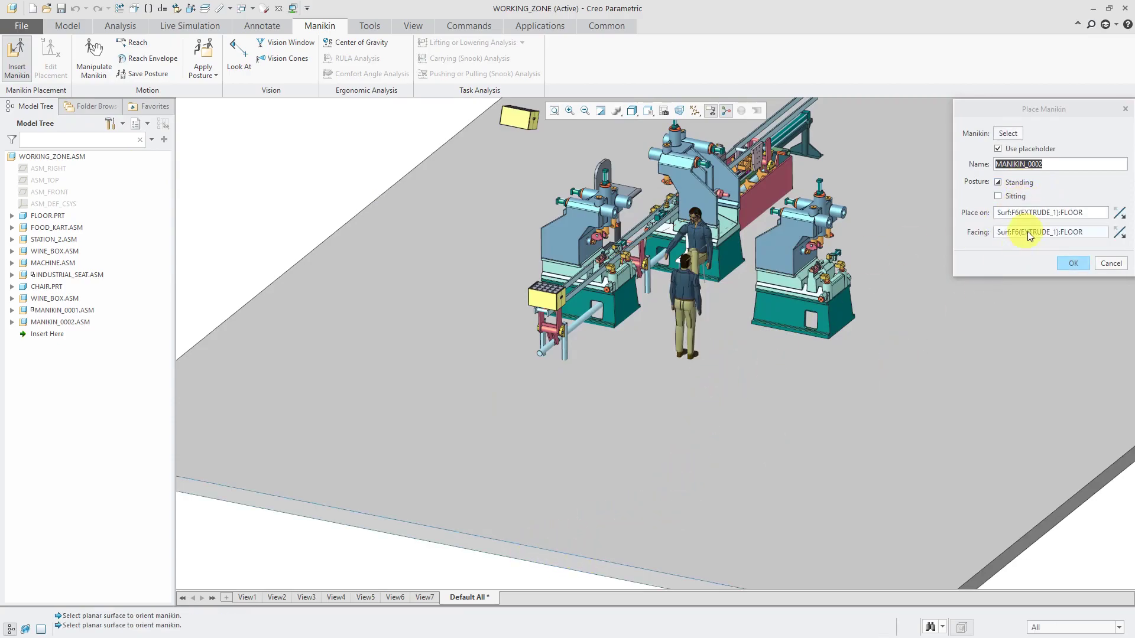
{"action": "left_click", "coordinate": [1075, 264]}
Step: Apply the low side-lunge macro posture with both arms raised forward to the standing manikin MANIKIN_0002
{"action": "scroll", "coordinate": [708, 258], "scroll_direction": "up", "scroll_amount": 5}
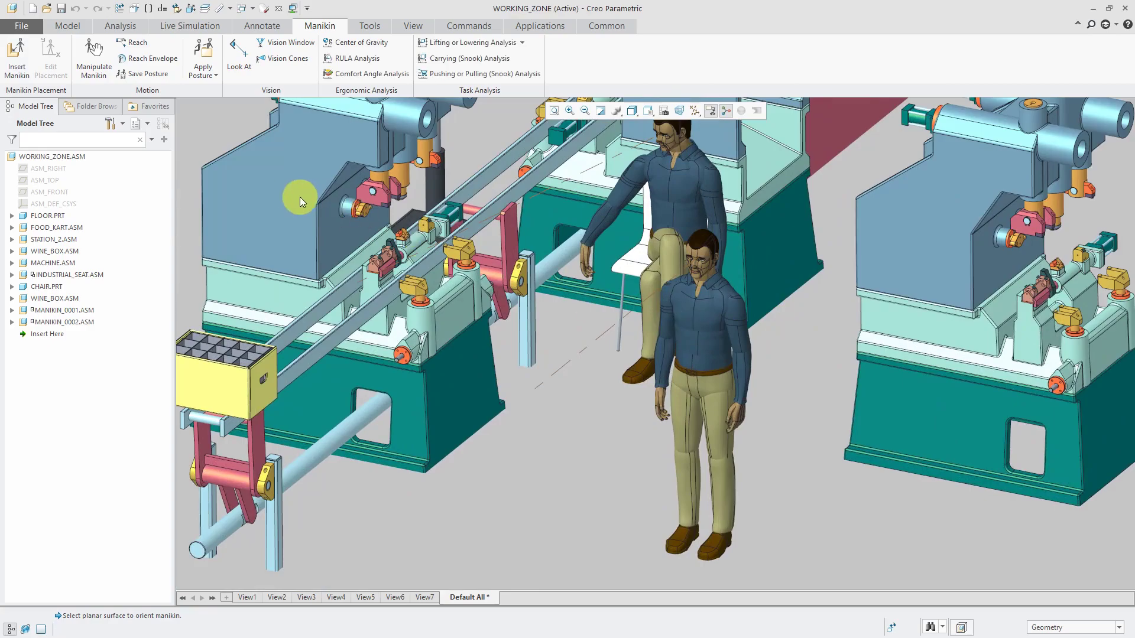
{"action": "left_click", "coordinate": [201, 71]}
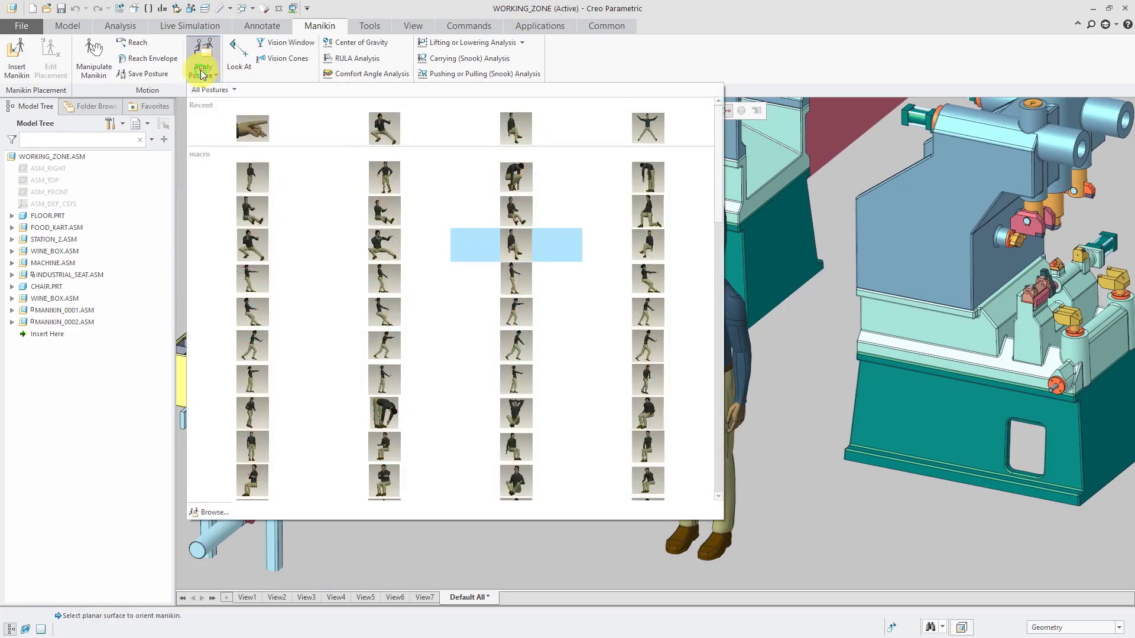
{"action": "left_click", "coordinate": [381, 243]}
{"action": "left_click", "coordinate": [702, 353]}
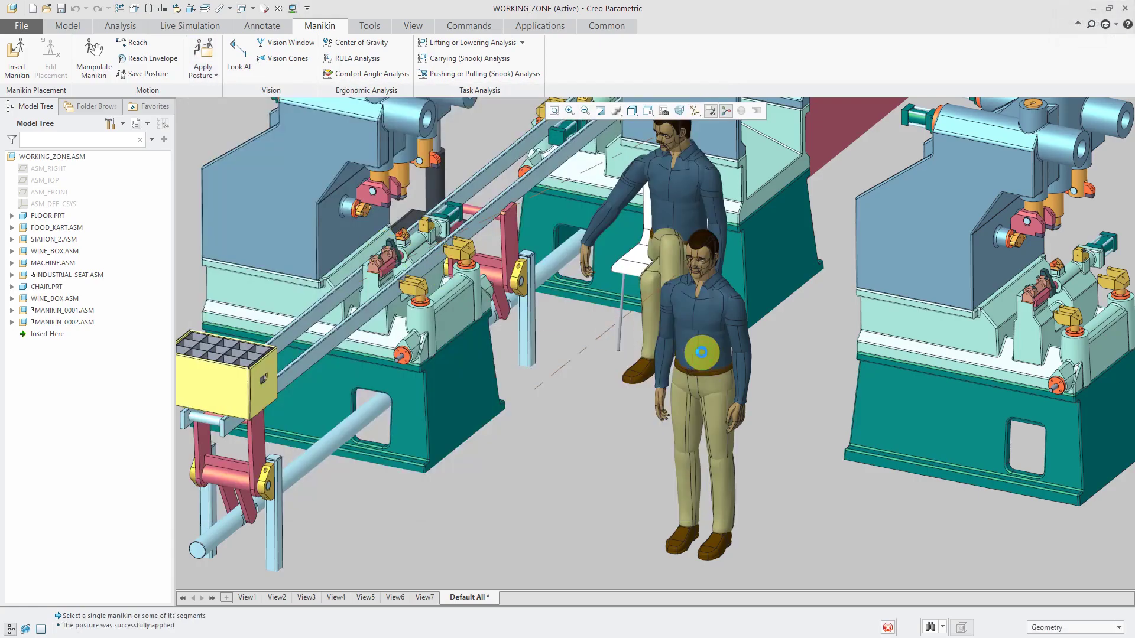
Step: Apply the macro posture with arms and legs spread wide to the lunging manikin MANIKIN_0002
{"action": "scroll", "coordinate": [652, 251], "scroll_direction": "up", "scroll_amount": 2}
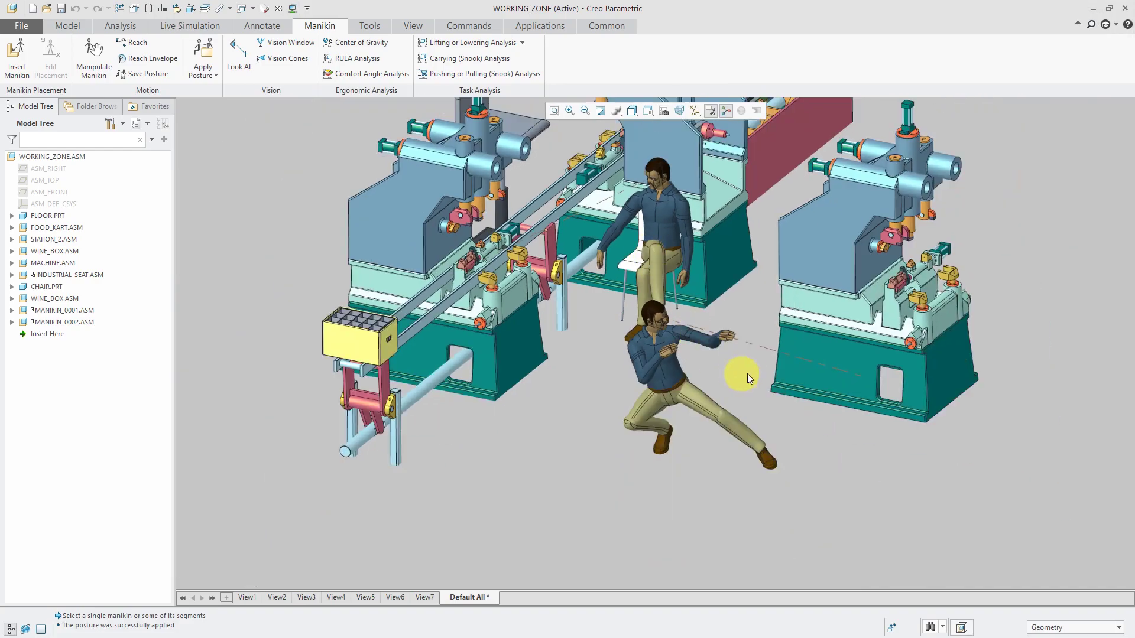
{"action": "scroll", "coordinate": [811, 417], "scroll_direction": "down", "scroll_amount": 2}
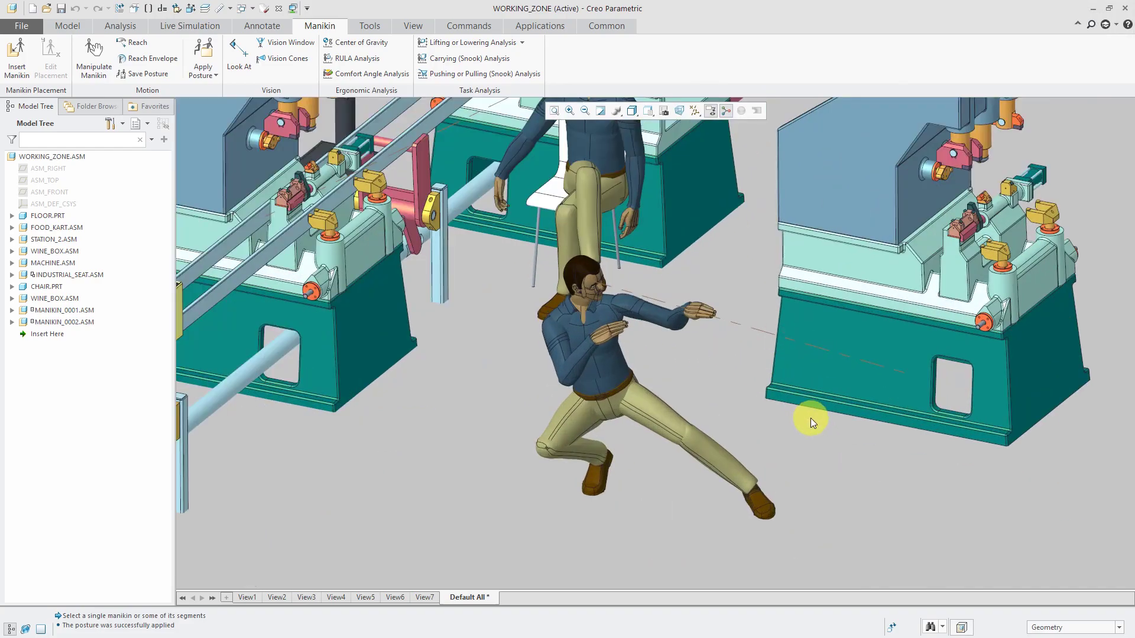
{"action": "left_click", "coordinate": [214, 74]}
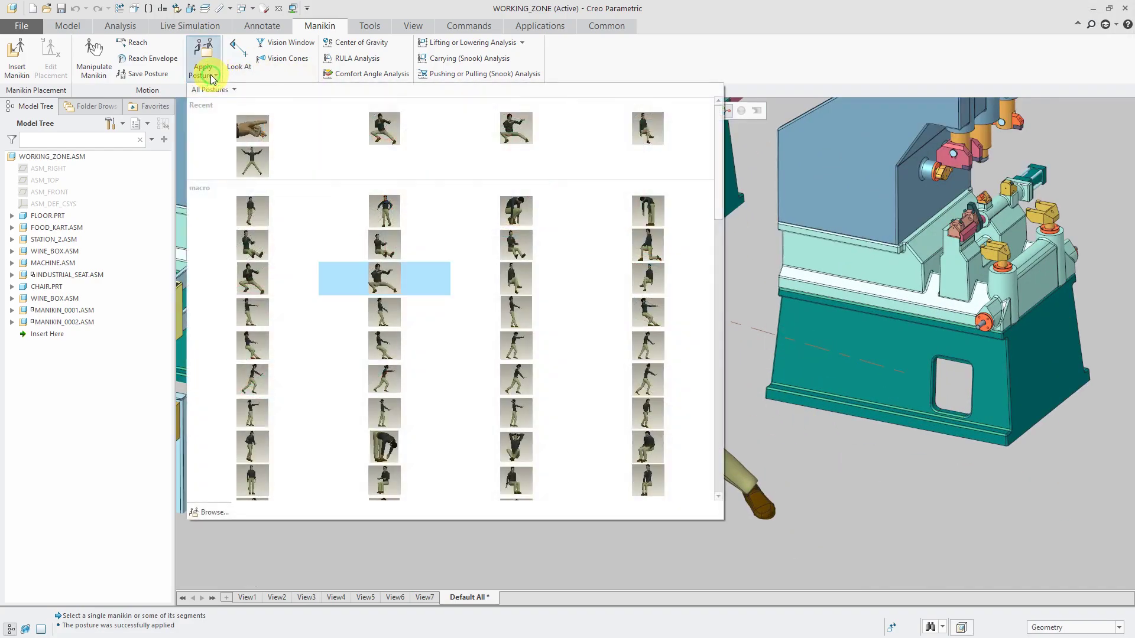
{"action": "scroll", "coordinate": [472, 278], "scroll_direction": "down", "scroll_amount": 3}
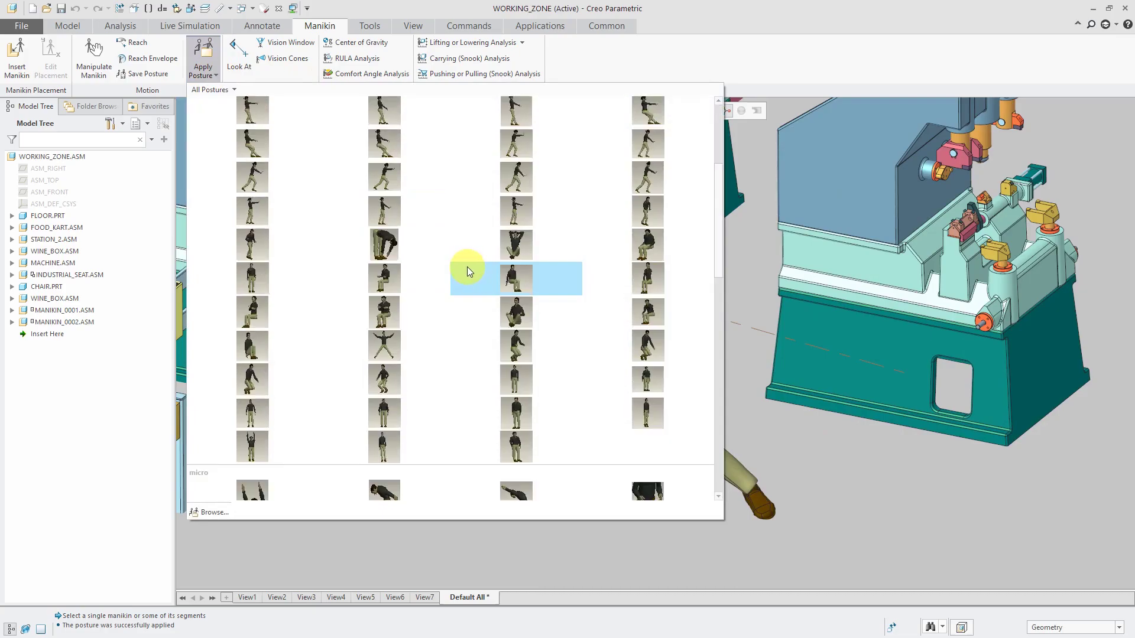
{"action": "left_click", "coordinate": [381, 338]}
{"action": "left_click", "coordinate": [602, 359]}
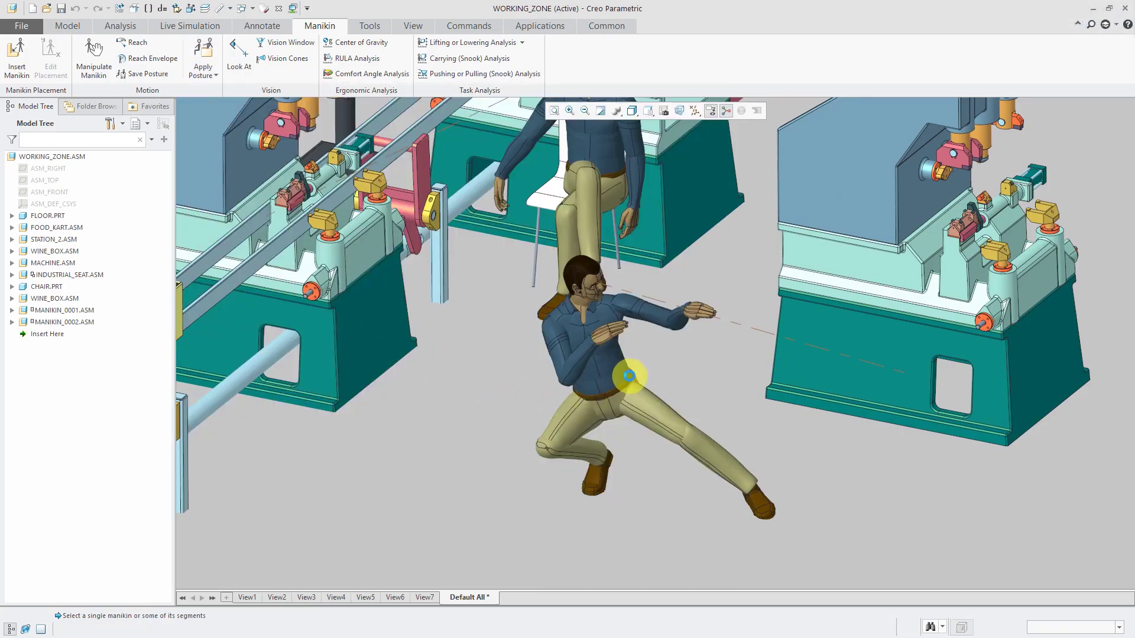